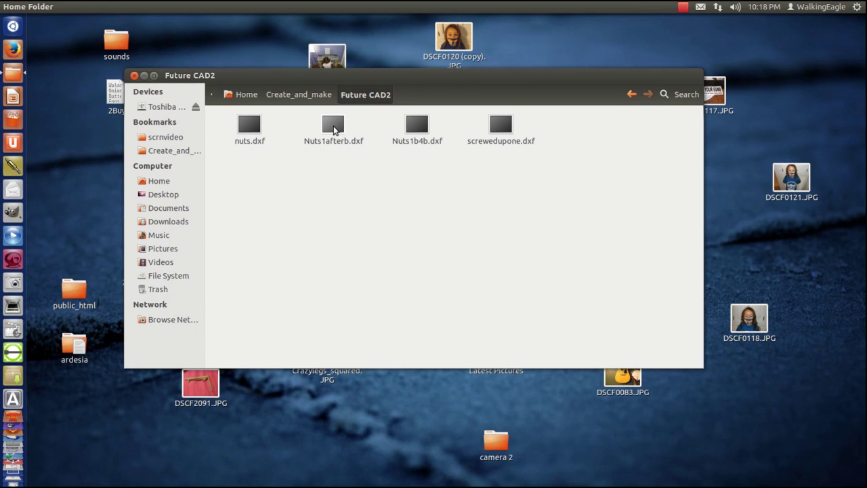
Open Nuts1afterb.dxf from the Future CAD2 folder in LibreCAD
{"action": "double_click", "coordinate": [331, 127]}
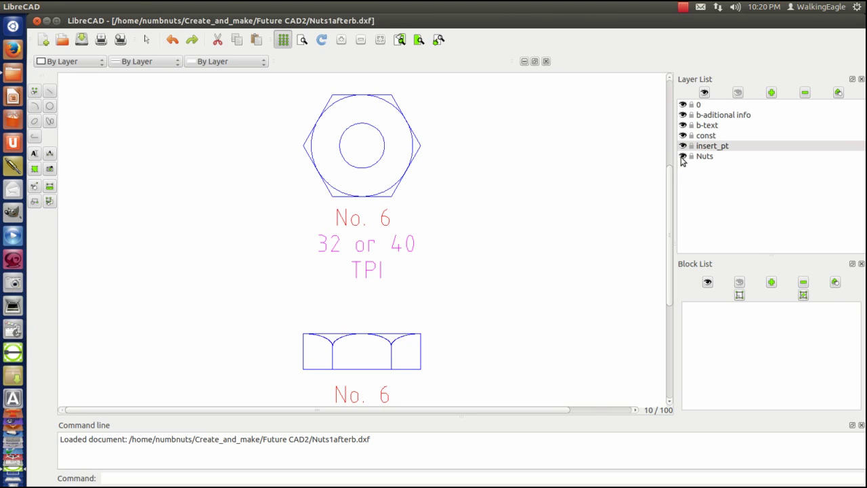
{"action": "left_click", "coordinate": [683, 156]}
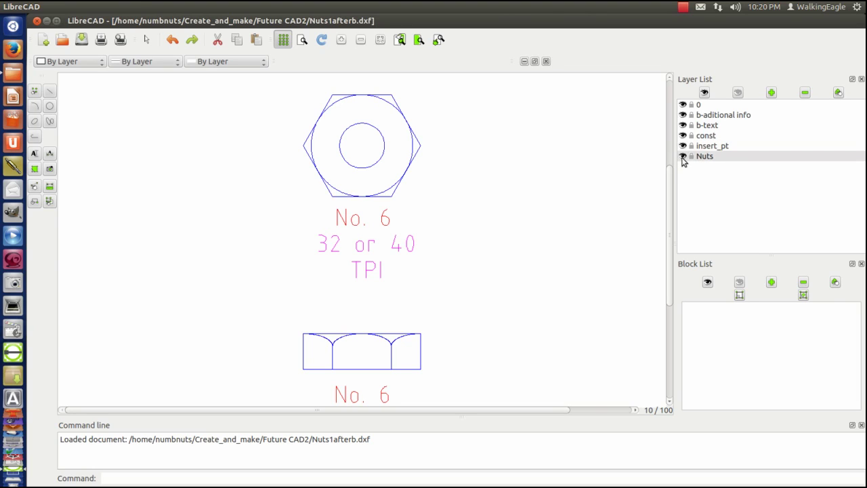
{"action": "left_click", "coordinate": [683, 157]}
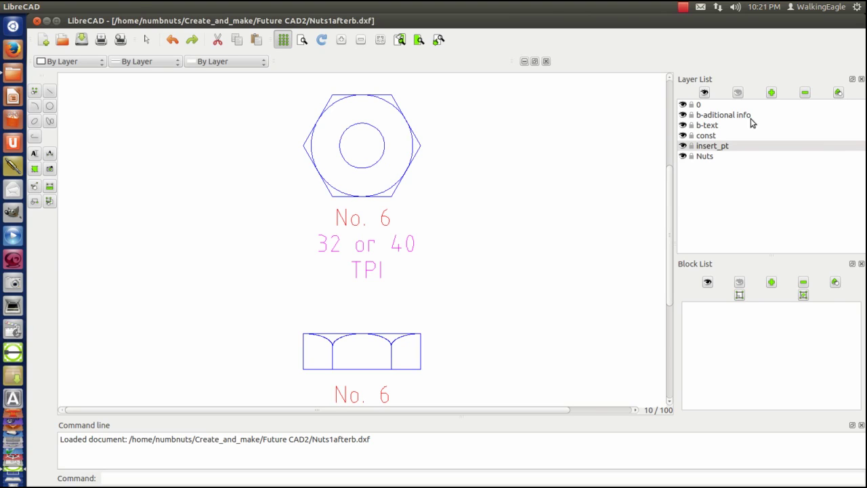
{"action": "left_click", "coordinate": [683, 126]}
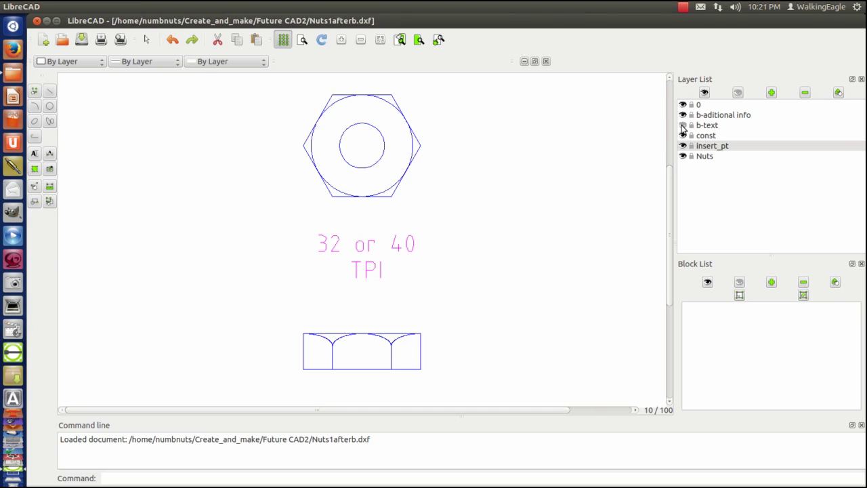
{"action": "left_click", "coordinate": [683, 126]}
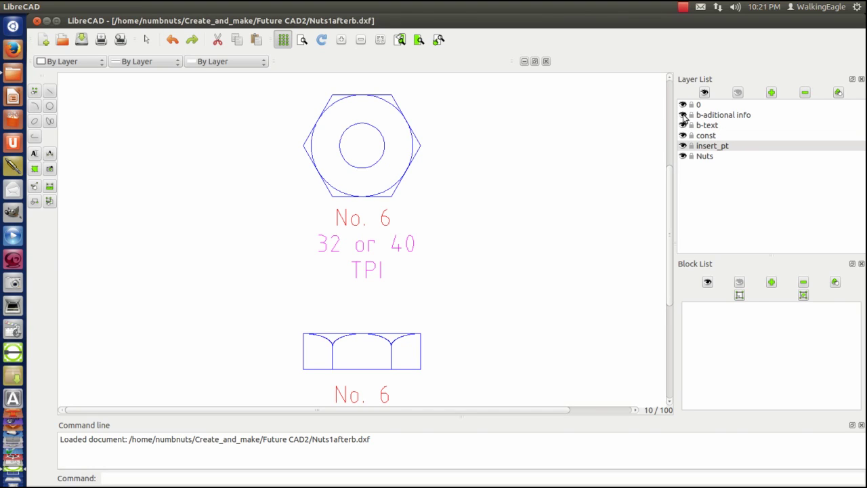
{"action": "left_click", "coordinate": [683, 116]}
{"action": "left_click", "coordinate": [683, 116]}
Rename the insert_pt layer to b_insert_pt by adding the b_ prefix
{"action": "left_click", "coordinate": [49, 92]}
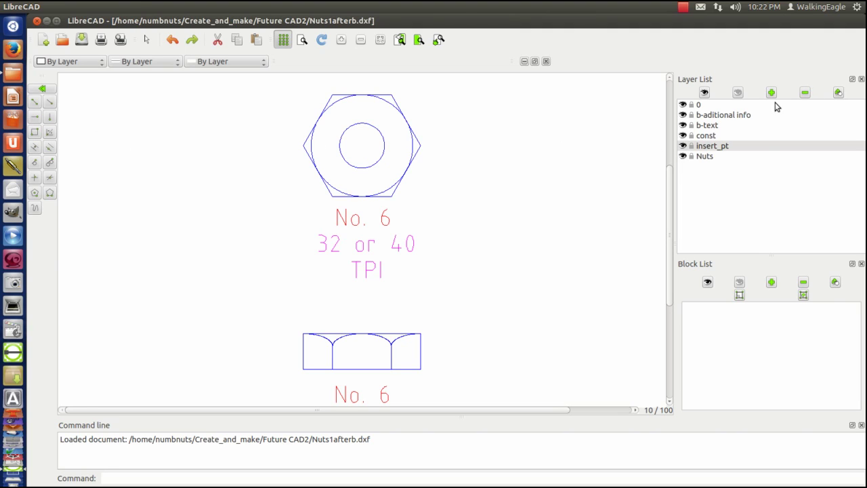
{"action": "left_click", "coordinate": [838, 92]}
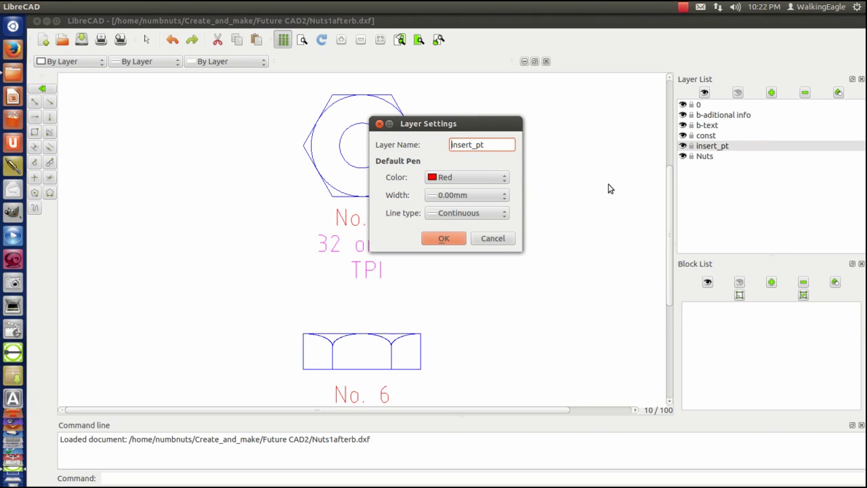
{"action": "type", "text": "b_"}
{"action": "left_click", "coordinate": [444, 238]}
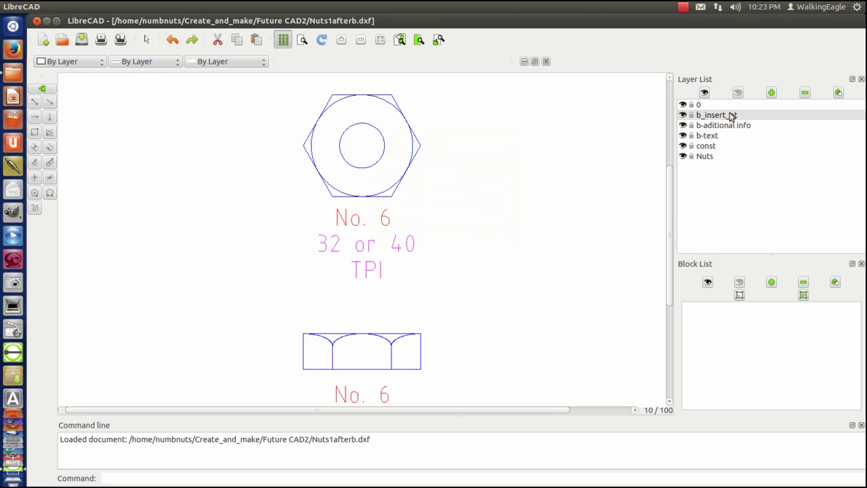
Draw horizontal and vertical lines through the nut centre, the vertical one reaching through the side view
{"action": "left_click", "coordinate": [36, 120]}
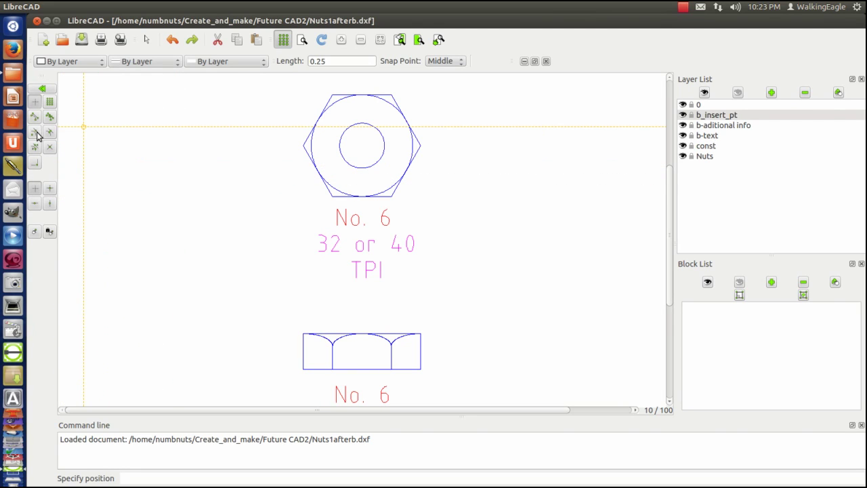
{"action": "left_click", "coordinate": [361, 145]}
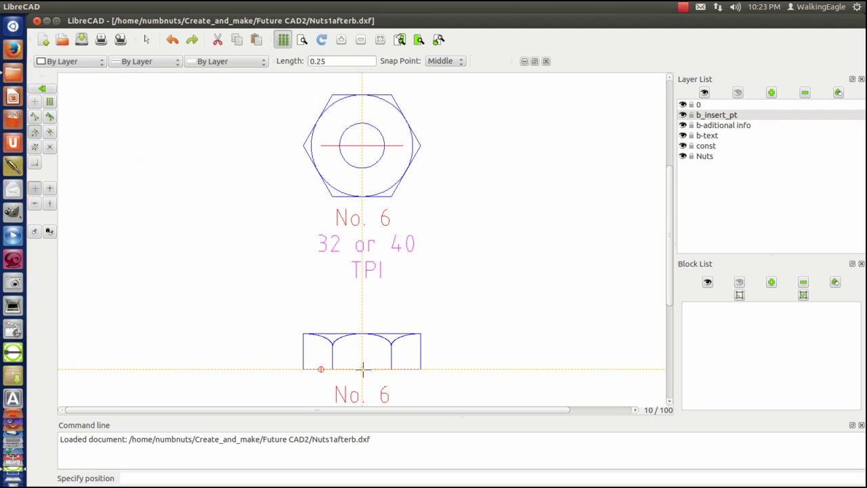
{"action": "left_click", "coordinate": [42, 89]}
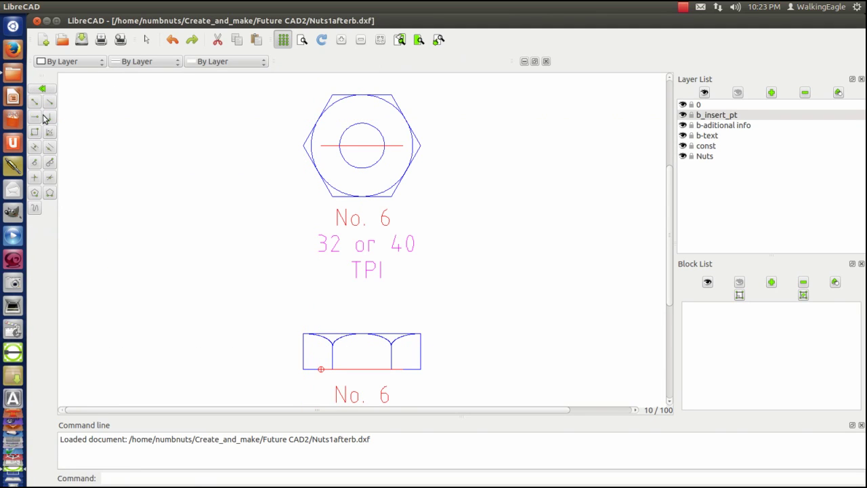
{"action": "left_click", "coordinate": [49, 119]}
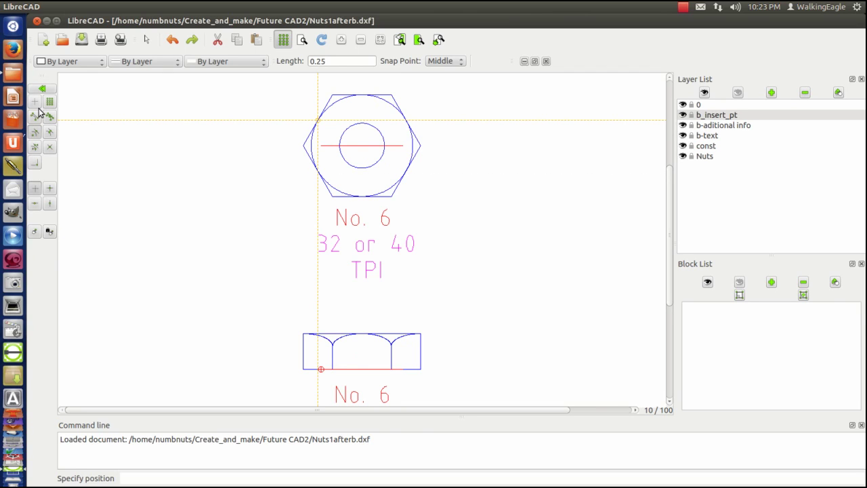
{"action": "left_click", "coordinate": [363, 147]}
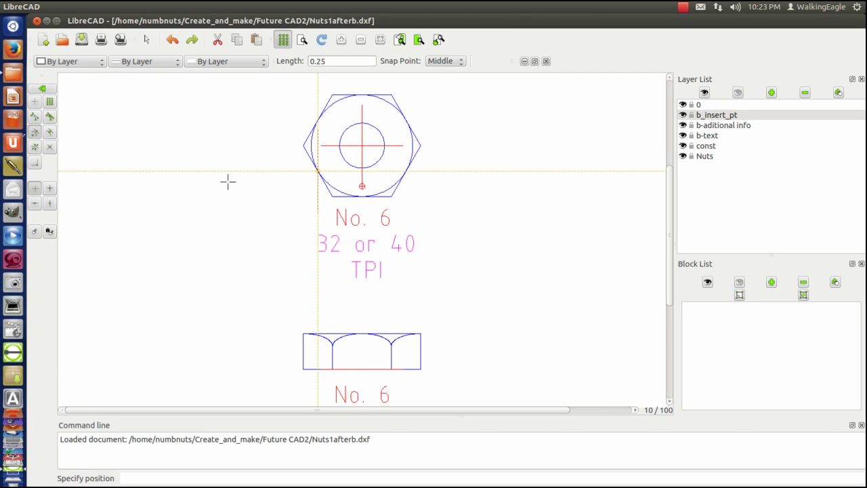
{"action": "left_click", "coordinate": [363, 370]}
{"action": "right_click", "coordinate": [206, 203]}
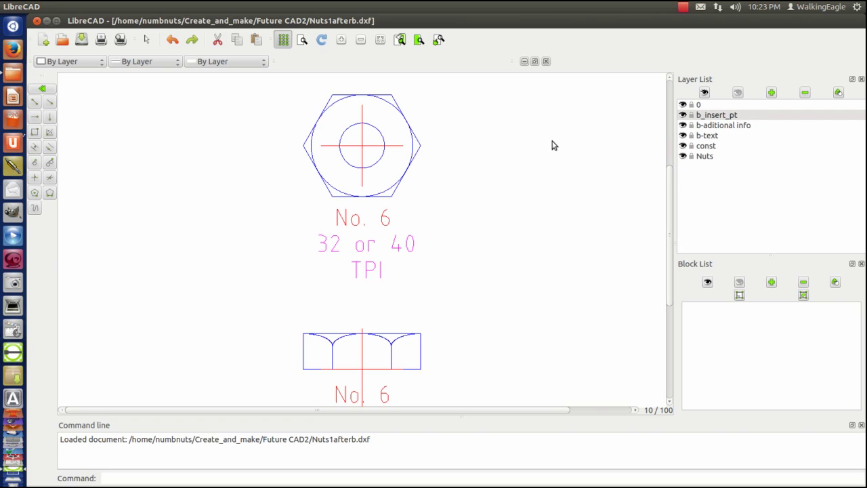
Make b_insert_pt the current layer and start Create Block with window selection
{"action": "left_click", "coordinate": [704, 156]}
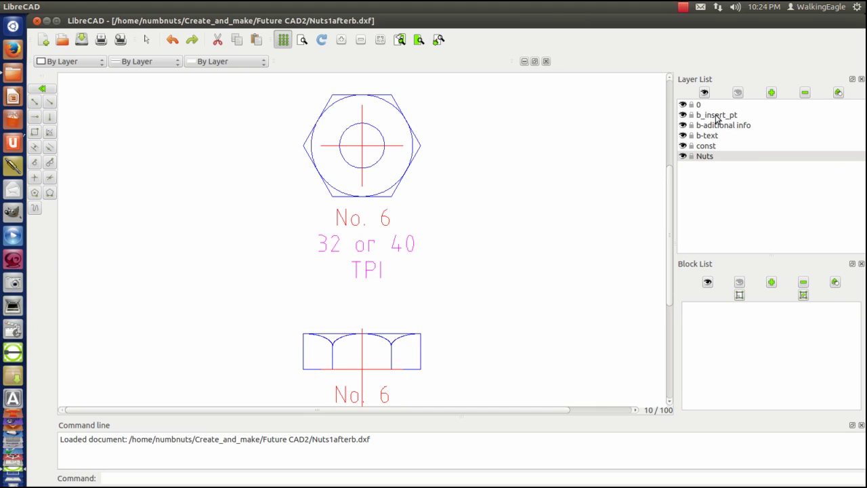
{"action": "left_click", "coordinate": [717, 117]}
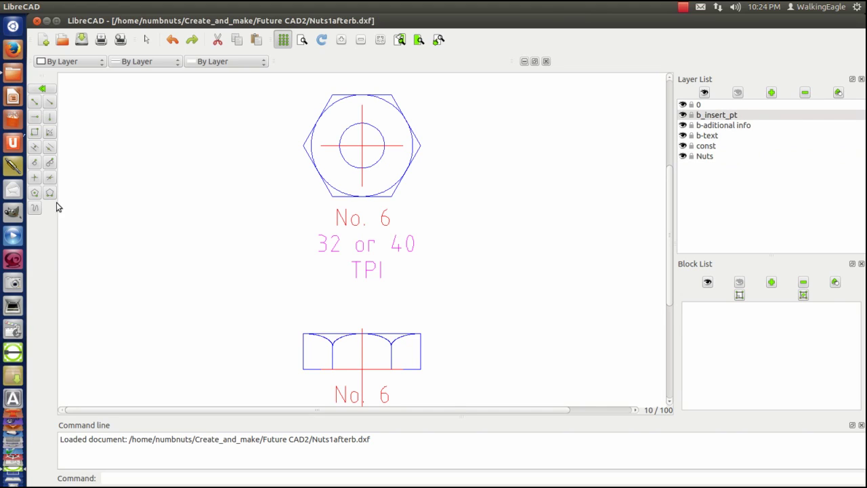
{"action": "left_click", "coordinate": [45, 90]}
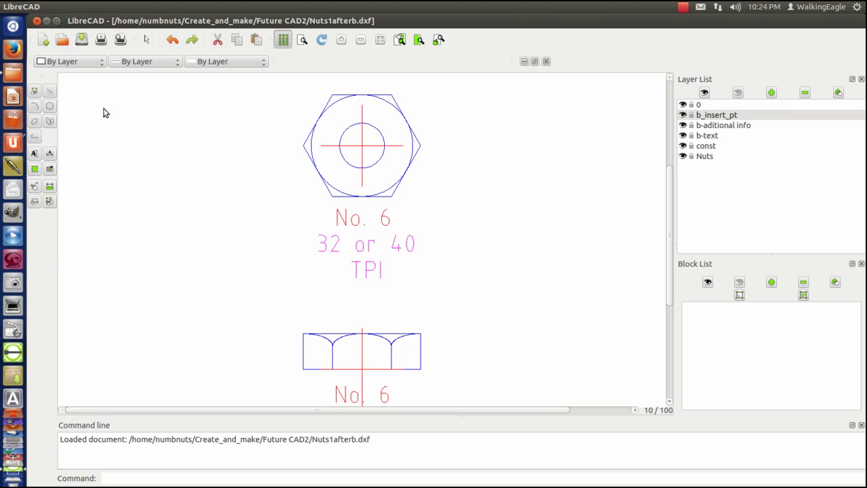
{"action": "left_click", "coordinate": [34, 202]}
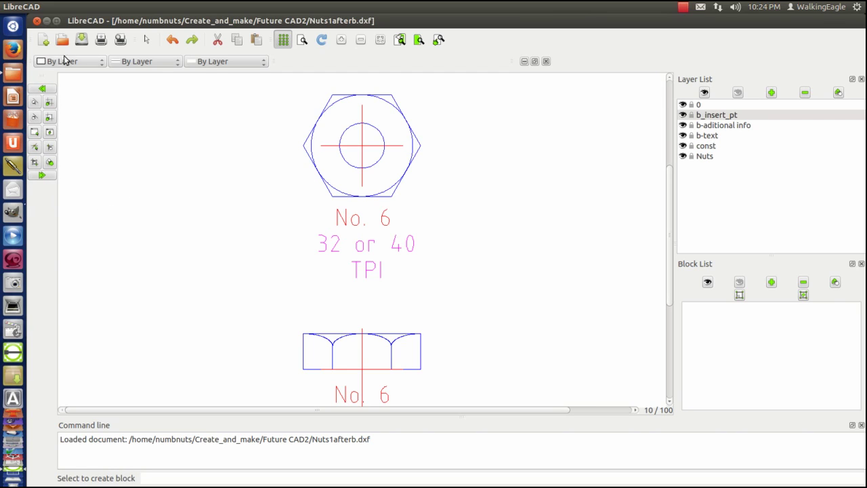
{"action": "left_click", "coordinate": [44, 89]}
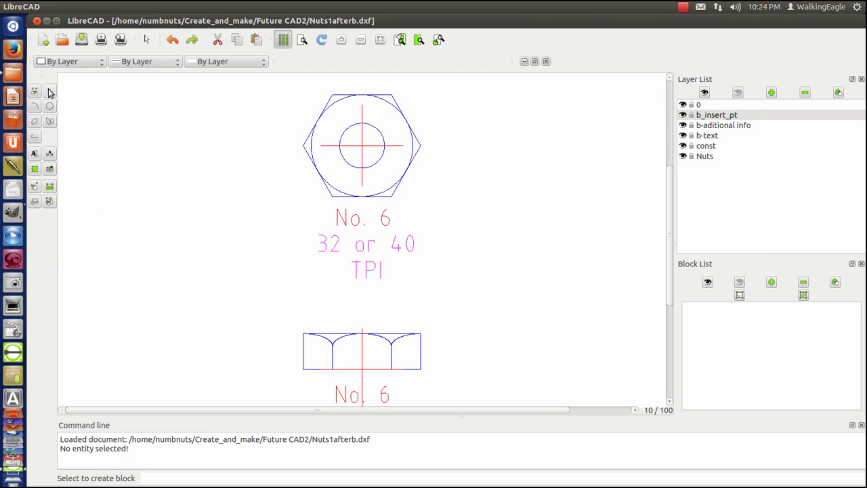
{"action": "left_click", "coordinate": [35, 204]}
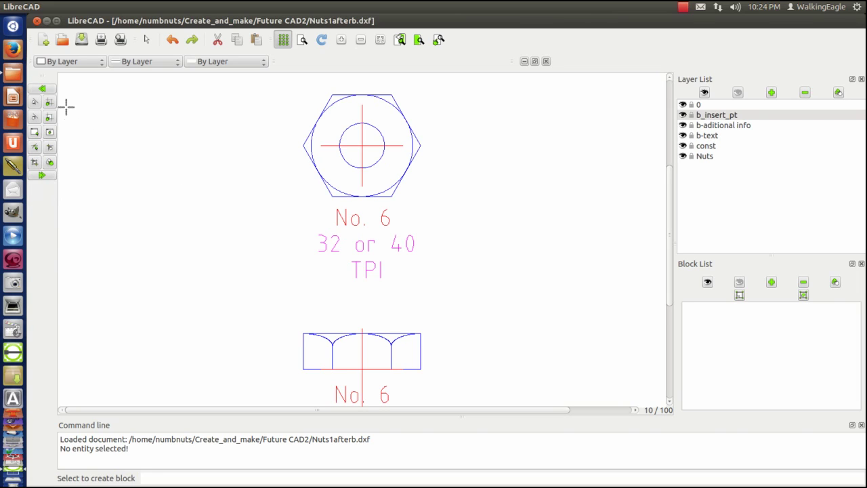
{"action": "left_click", "coordinate": [50, 132]}
Window-select the nut face view and save it as block 6_NUT_FACE, based at the centre intersection
{"action": "left_click_drag", "start_coordinate": [291, 78], "coordinate": [393, 198]}
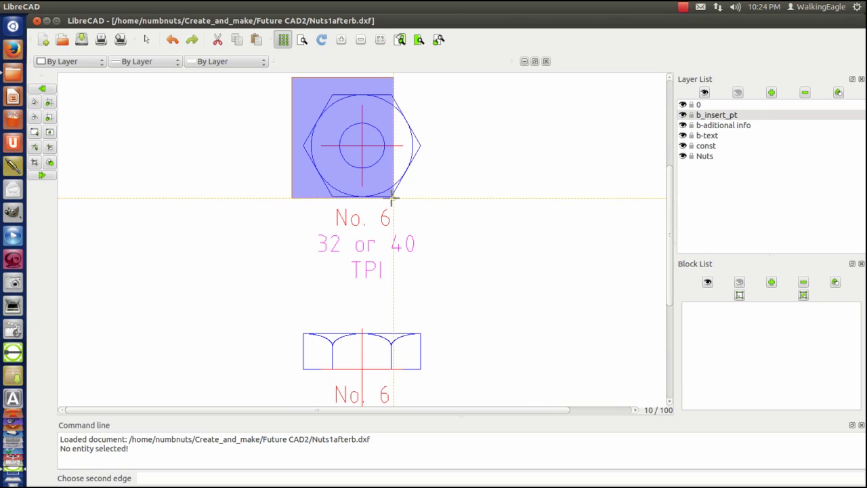
{"action": "left_click", "coordinate": [452, 205]}
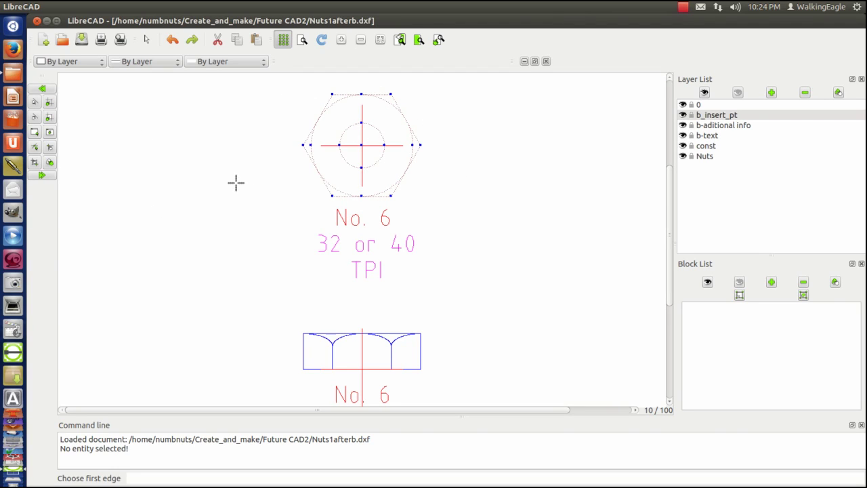
{"action": "left_click", "coordinate": [41, 176]}
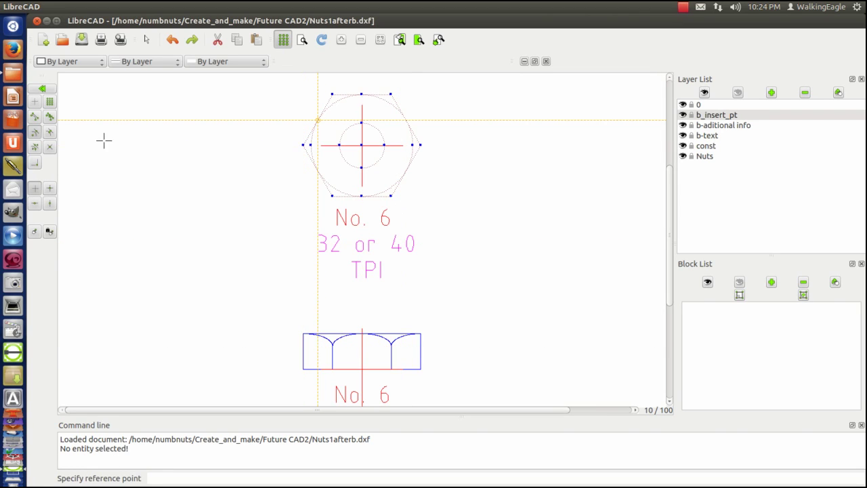
{"action": "left_click", "coordinate": [48, 149]}
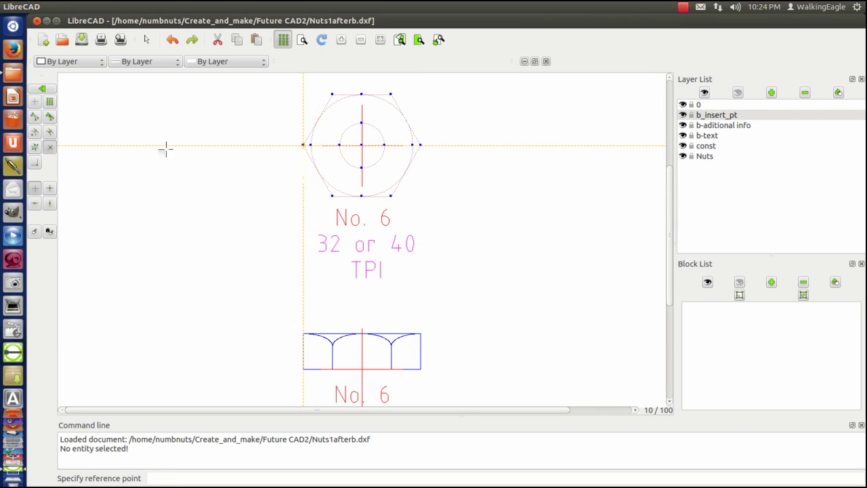
{"action": "left_click", "coordinate": [362, 147]}
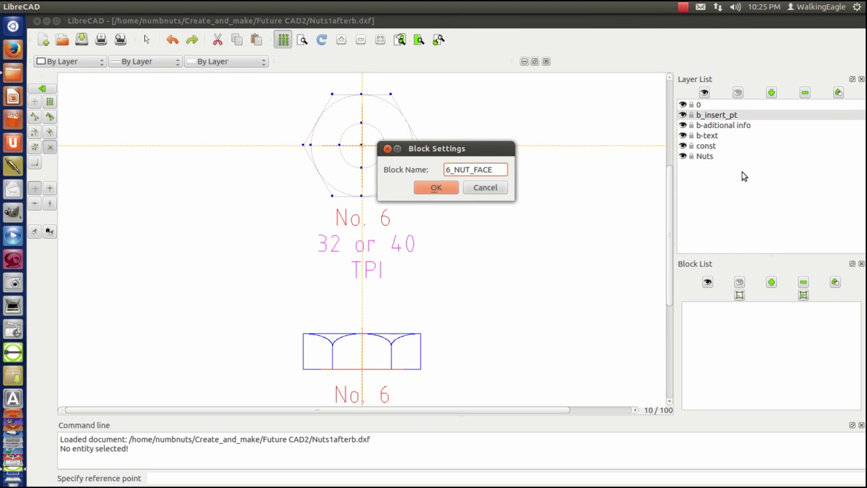
{"action": "left_click", "coordinate": [436, 187]}
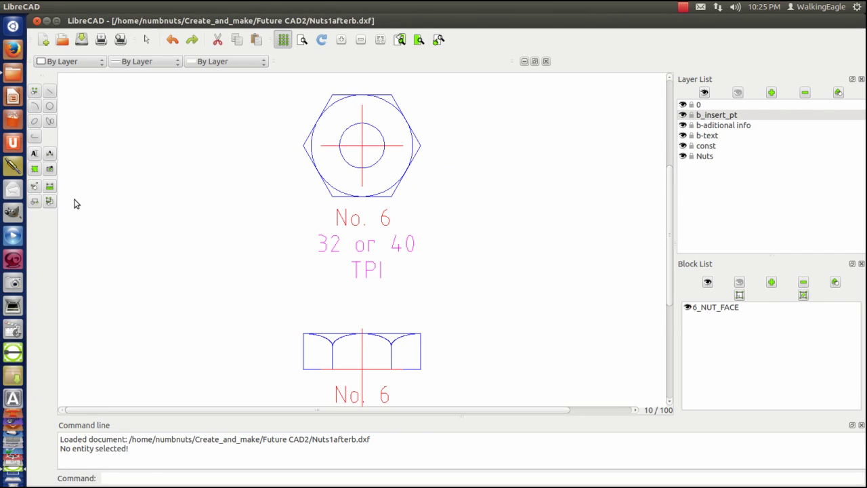
With Nuts current, insert 6_NUT_FACE copies at the lower left and upper right
{"action": "left_click", "coordinate": [708, 158]}
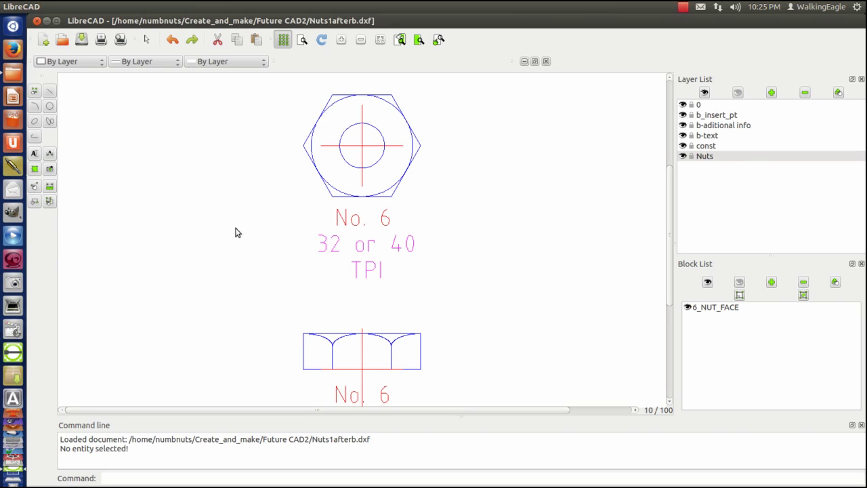
{"action": "left_click", "coordinate": [703, 309]}
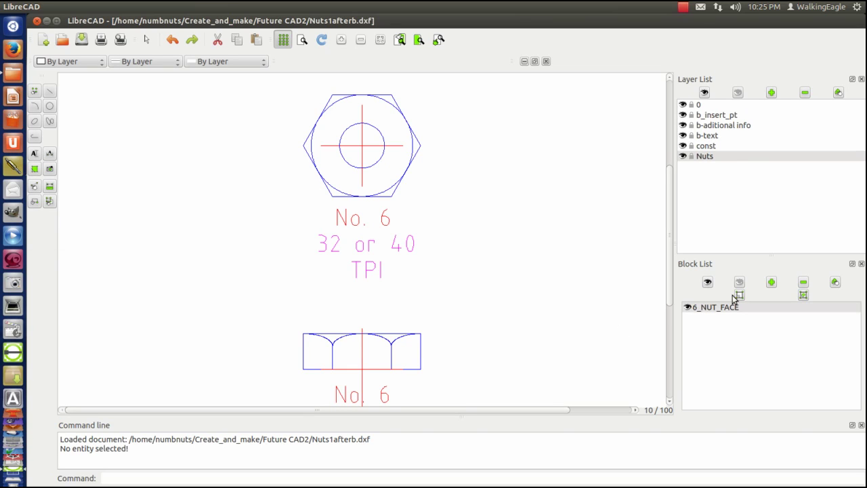
{"action": "left_click", "coordinate": [803, 296]}
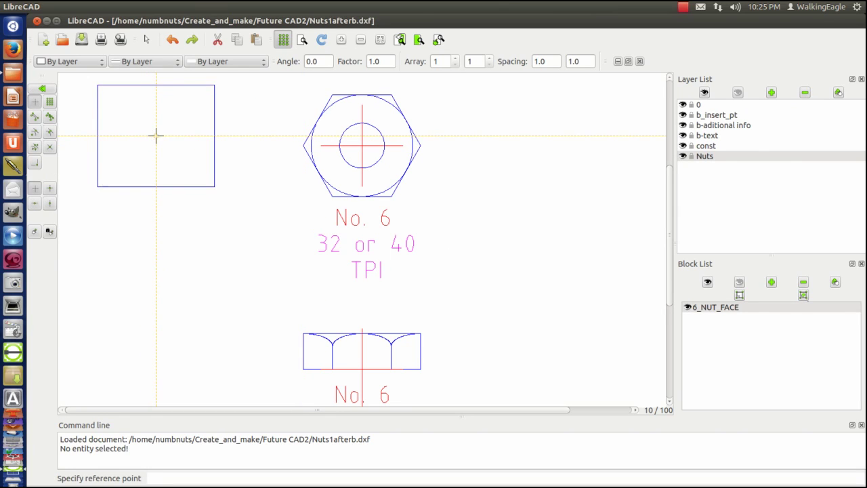
{"action": "left_click", "coordinate": [163, 323]}
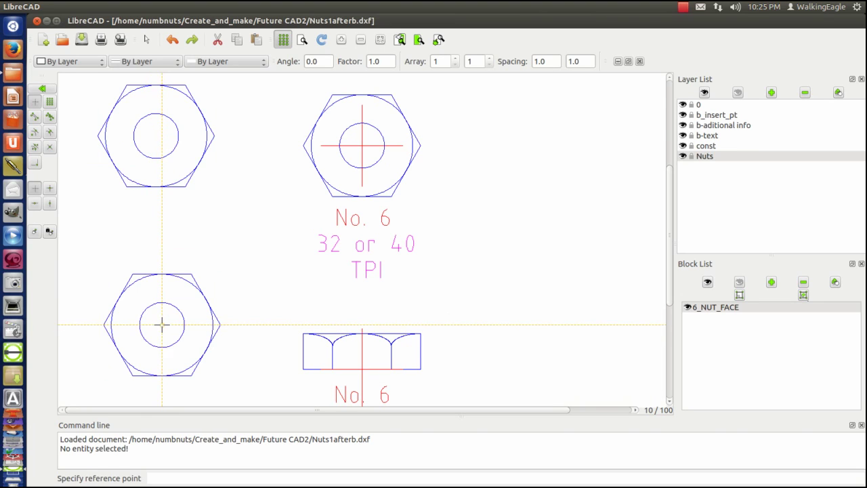
{"action": "left_click", "coordinate": [552, 150]}
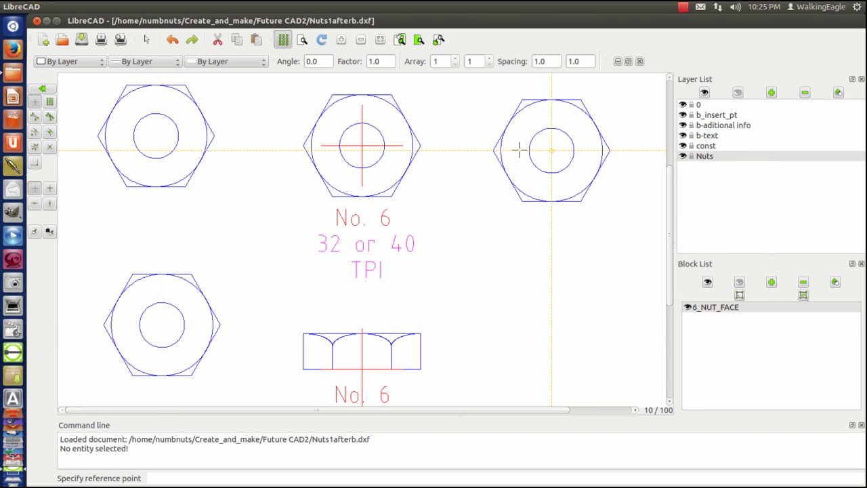
End insertion and toggle the Nuts and b_insert_pt layers off and on to check their contents
{"action": "right_click", "coordinate": [533, 323]}
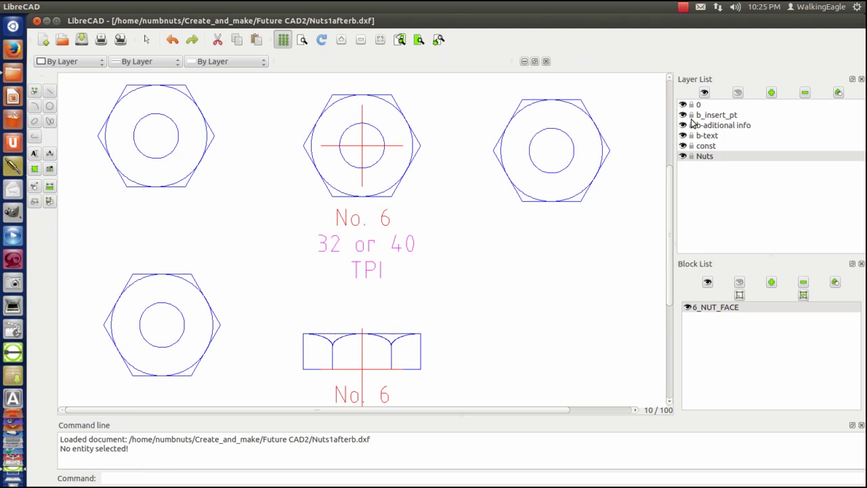
{"action": "left_click", "coordinate": [683, 156]}
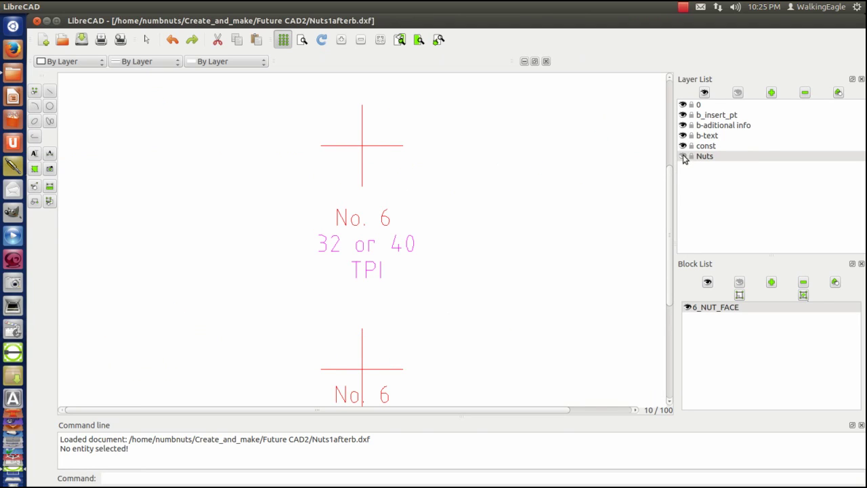
{"action": "left_click", "coordinate": [683, 157]}
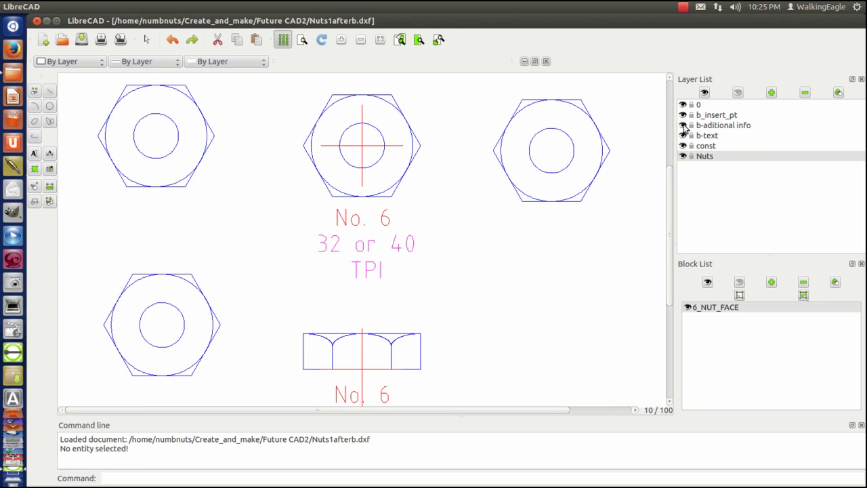
{"action": "left_click", "coordinate": [683, 116]}
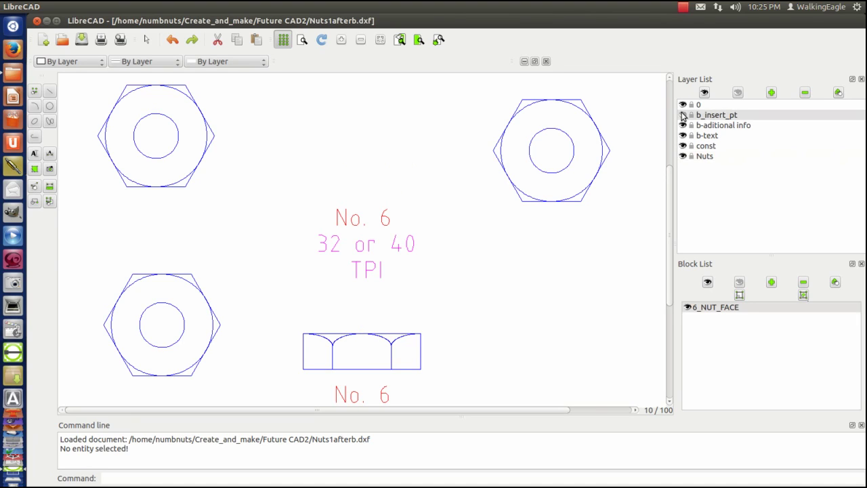
{"action": "left_click", "coordinate": [683, 116]}
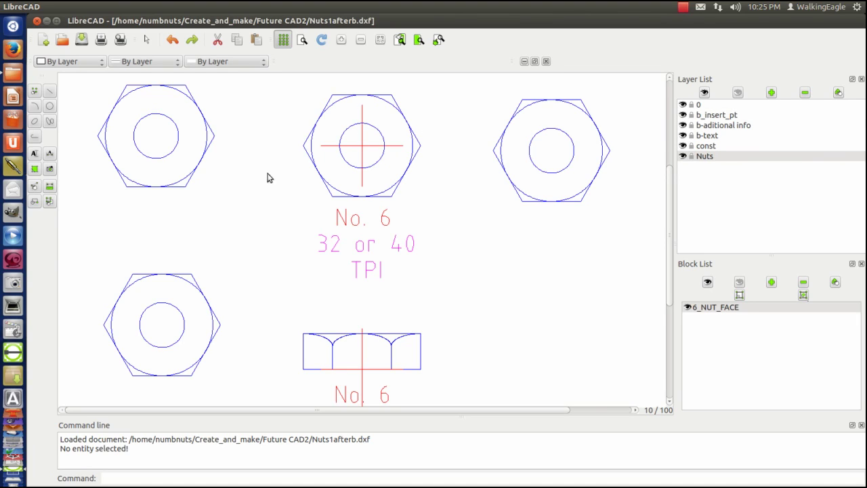
{"action": "left_click", "coordinate": [683, 116]}
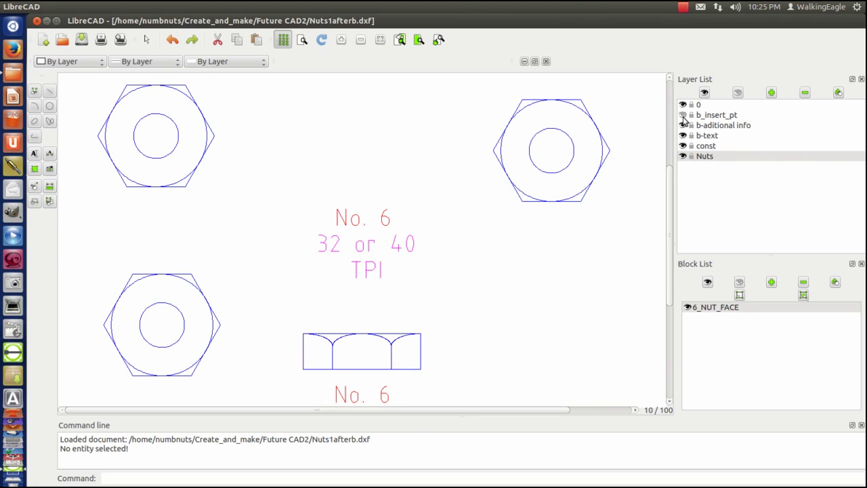
{"action": "left_click", "coordinate": [683, 116]}
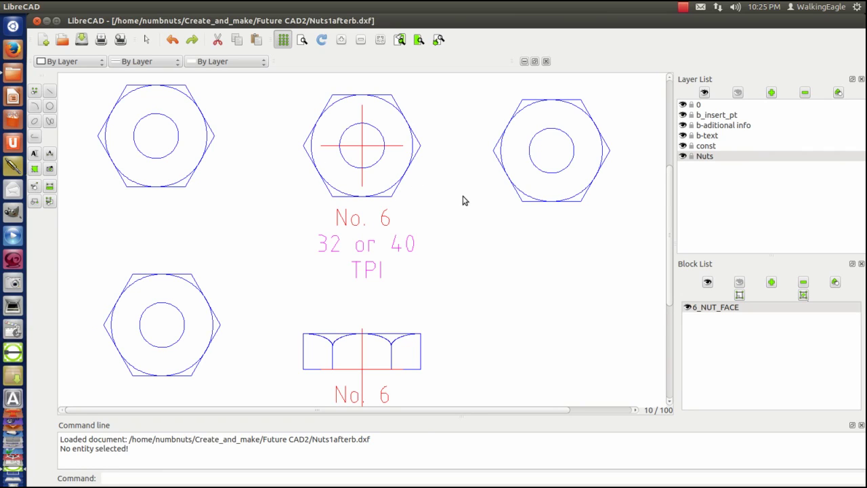
Undo four times to remove the inserted copies, then redo once to restore the top nut outline
{"action": "left_click", "coordinate": [173, 42]}
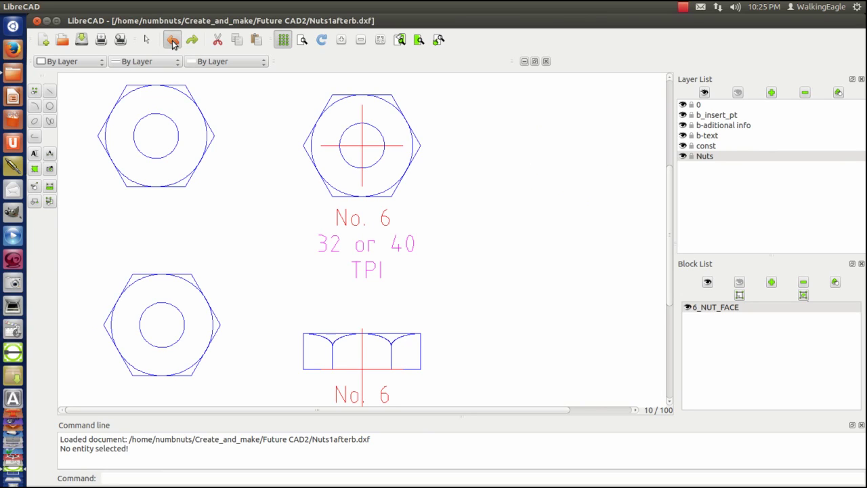
{"action": "left_click", "coordinate": [173, 42]}
{"action": "left_click", "coordinate": [173, 42]}
{"action": "left_click", "coordinate": [172, 42]}
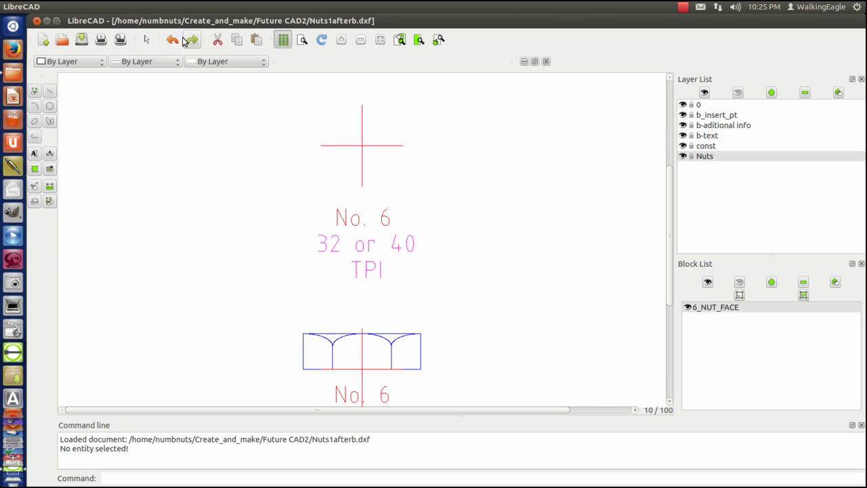
{"action": "left_click", "coordinate": [193, 41]}
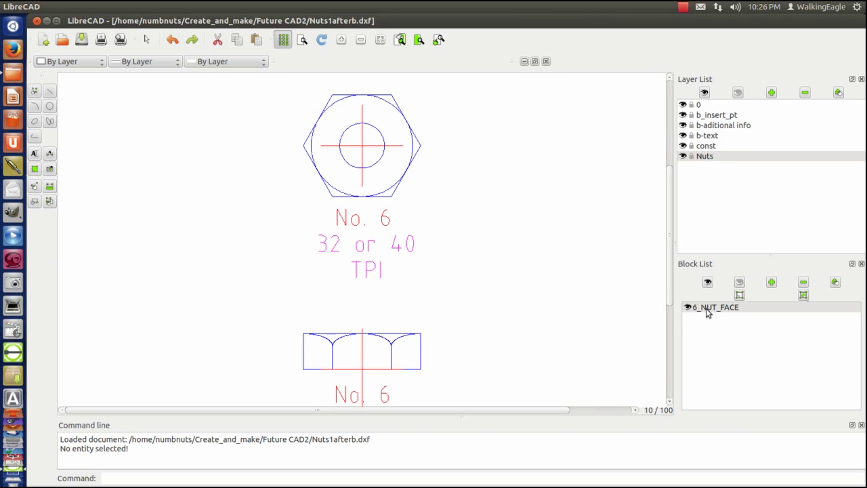
{"action": "left_click", "coordinate": [35, 185]}
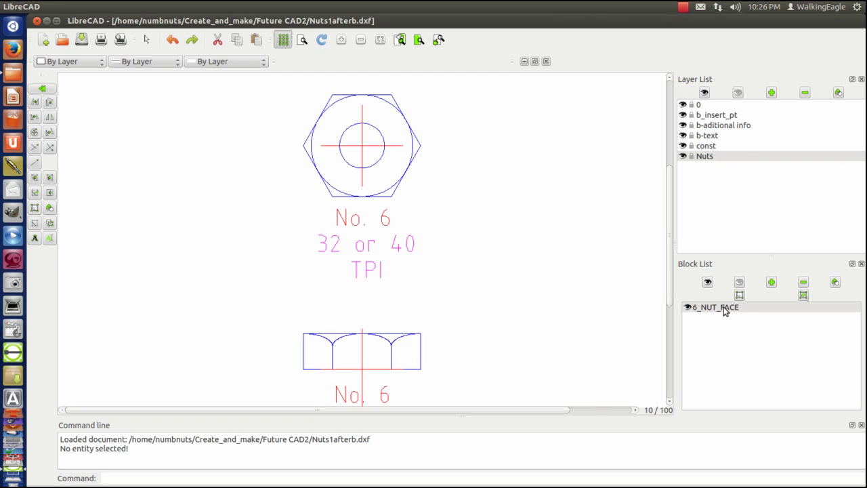
{"action": "left_click", "coordinate": [803, 283]}
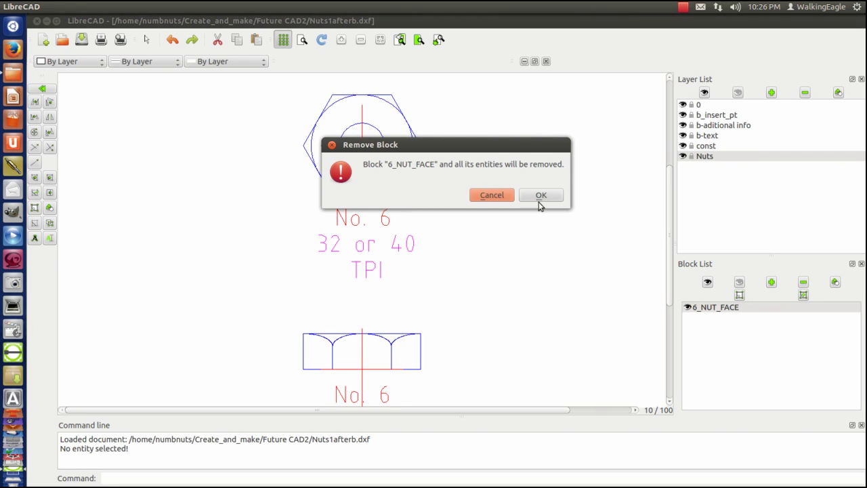
{"action": "left_click", "coordinate": [500, 196]}
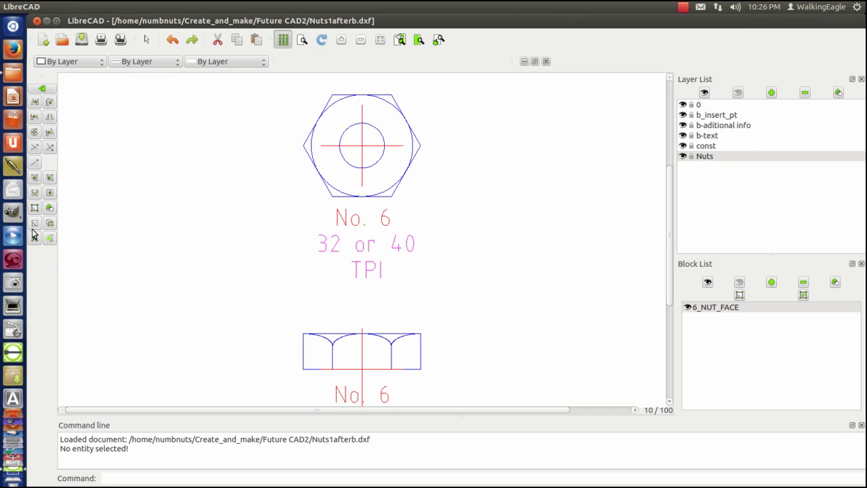
Explode the nut face insert into lines and circles, then delete 6_NUT_FACE from the Block List
{"action": "left_click", "coordinate": [45, 87]}
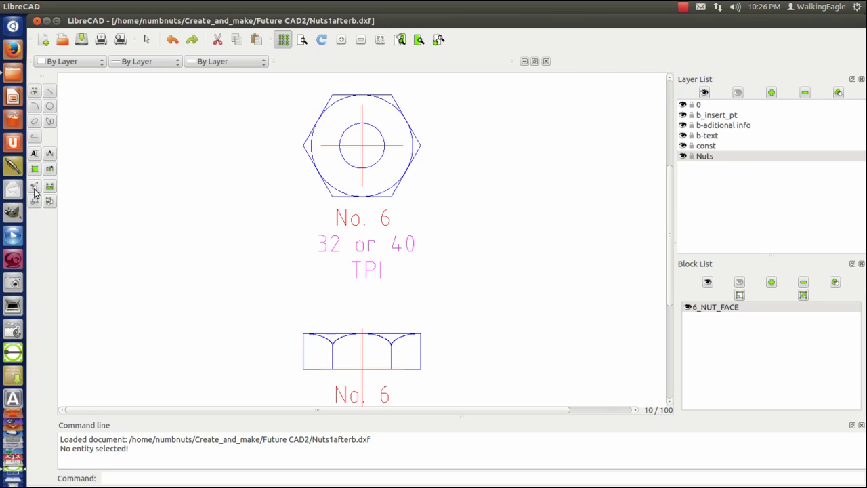
{"action": "left_click", "coordinate": [35, 189]}
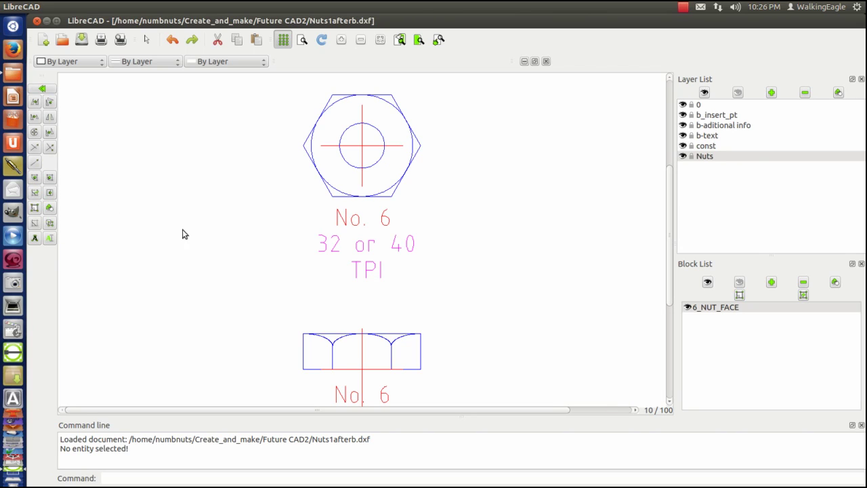
{"action": "left_click", "coordinate": [49, 225]}
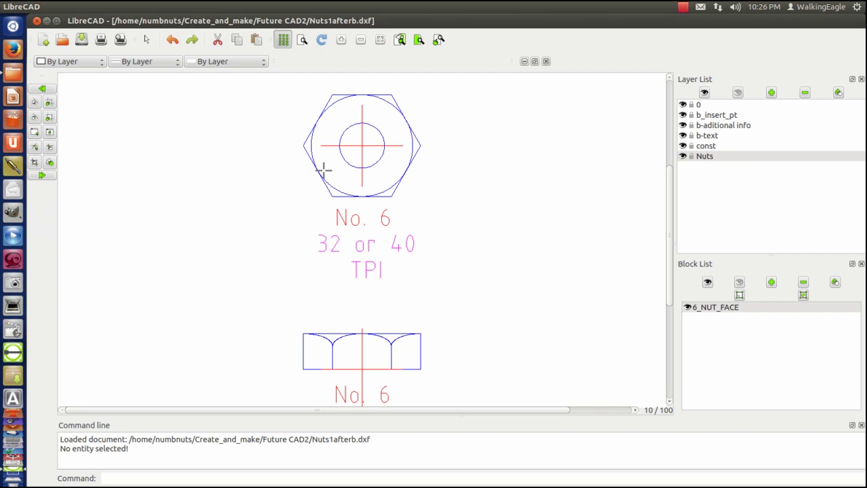
{"action": "left_click", "coordinate": [321, 185]}
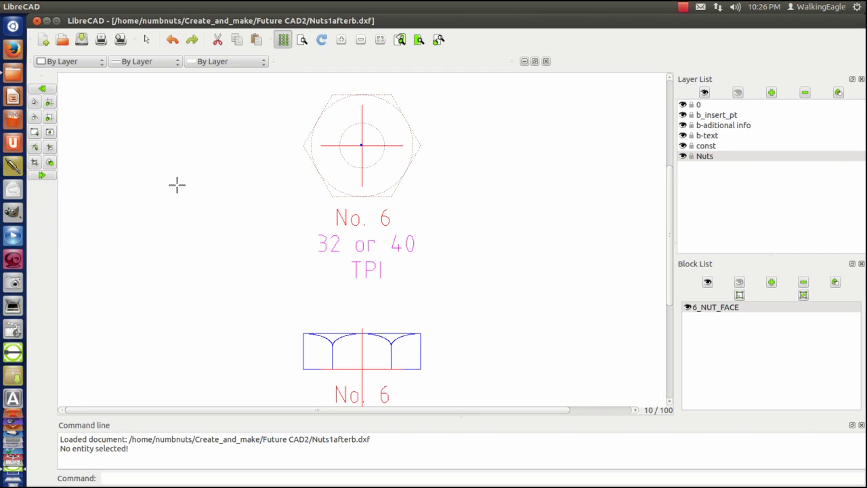
{"action": "left_click", "coordinate": [42, 175]}
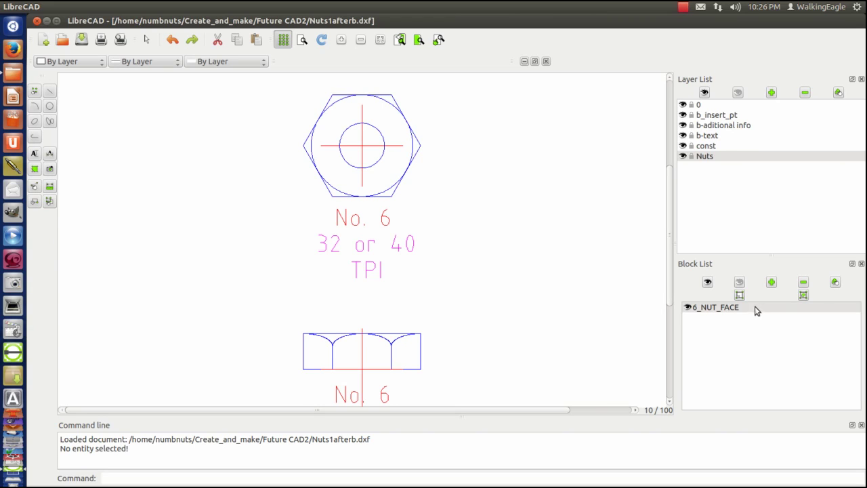
{"action": "left_click", "coordinate": [804, 284]}
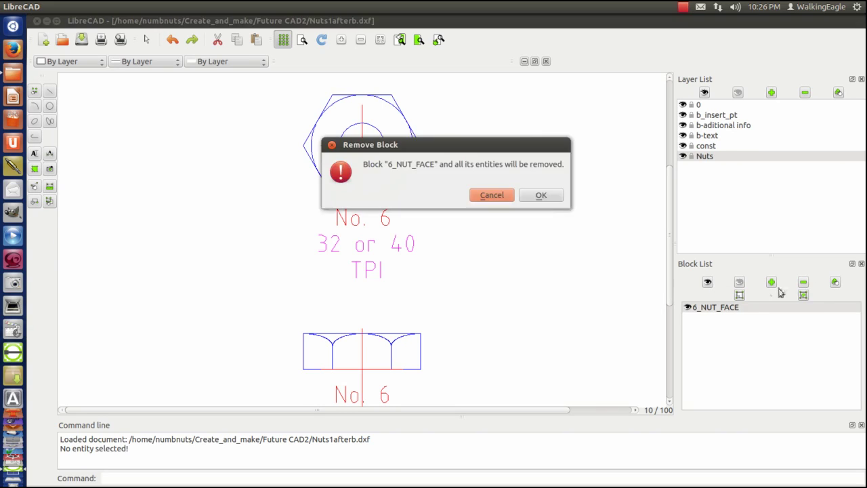
{"action": "left_click", "coordinate": [542, 196]}
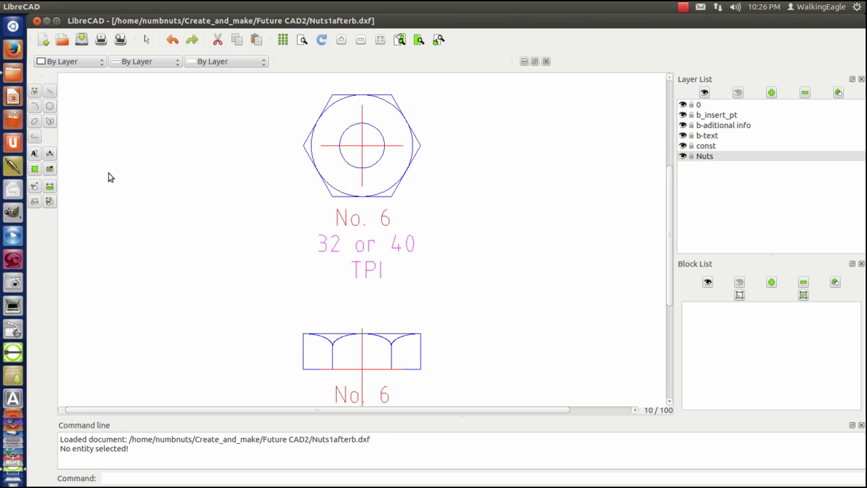
Window-select the whole top nut face and create block 6_NUT_FACE with its base point at the circle centre
{"action": "left_click", "coordinate": [34, 202]}
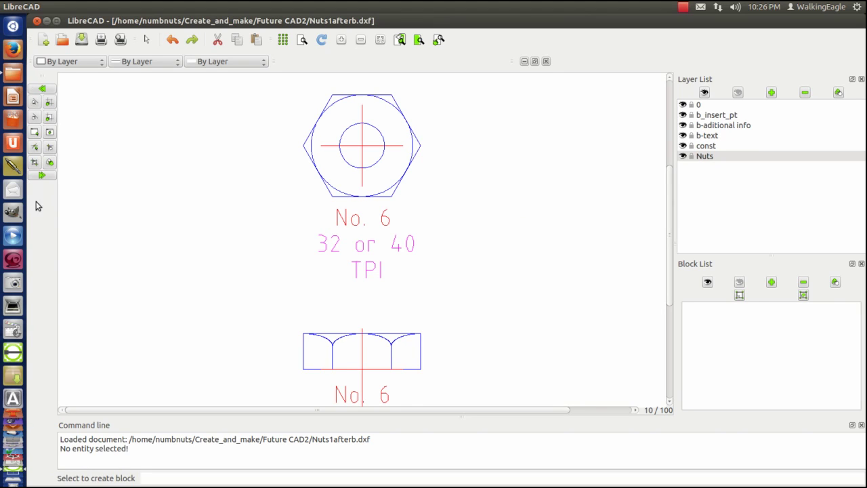
{"action": "left_click", "coordinate": [50, 132]}
{"action": "left_click", "coordinate": [298, 75]}
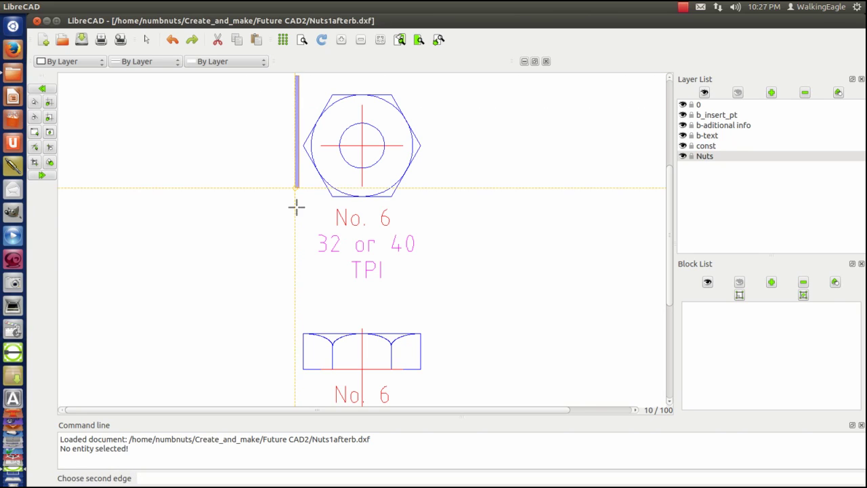
{"action": "left_click", "coordinate": [456, 209]}
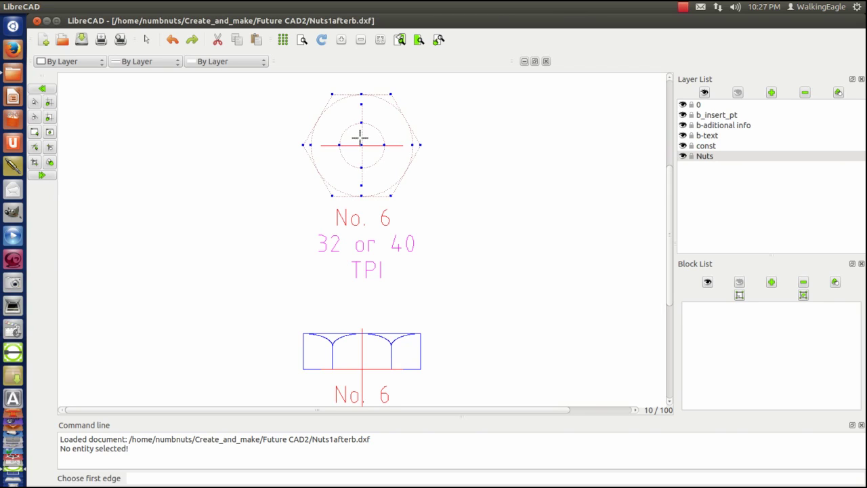
{"action": "left_click", "coordinate": [43, 177]}
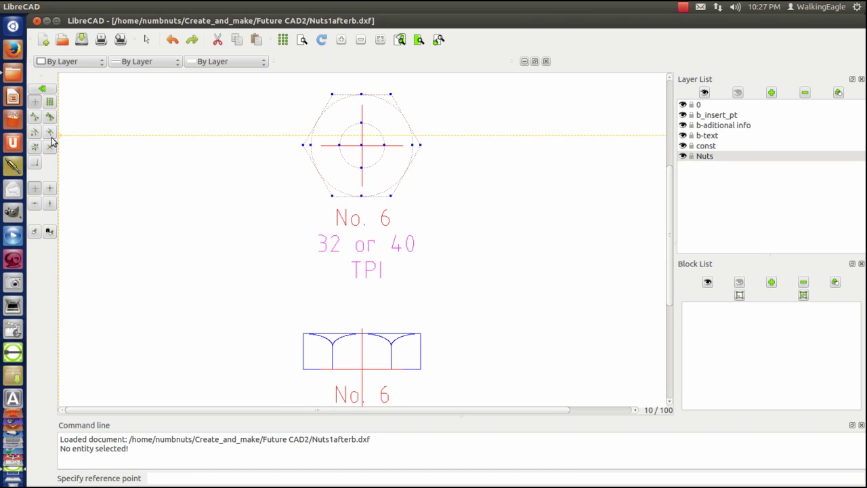
{"action": "left_click", "coordinate": [51, 147]}
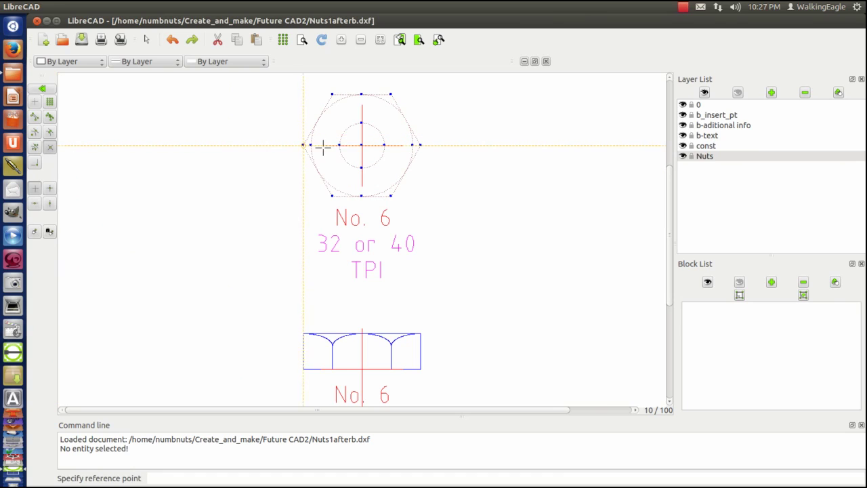
{"action": "left_click", "coordinate": [363, 145]}
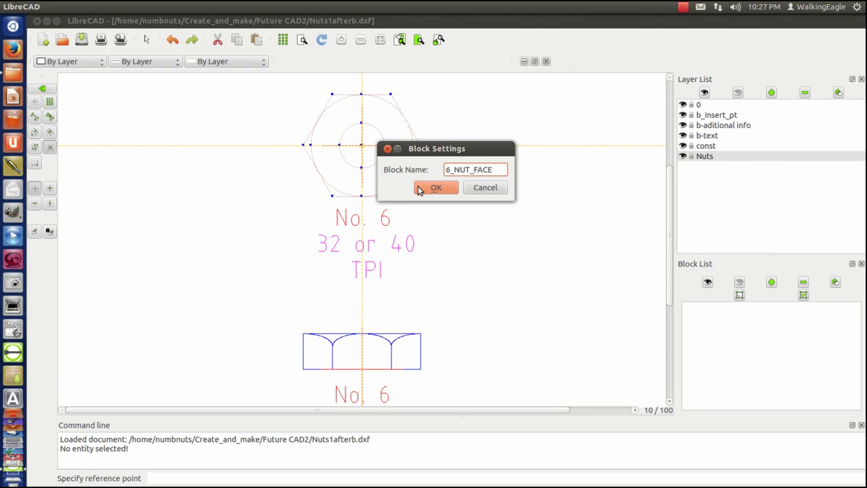
{"action": "left_click", "coordinate": [437, 188]}
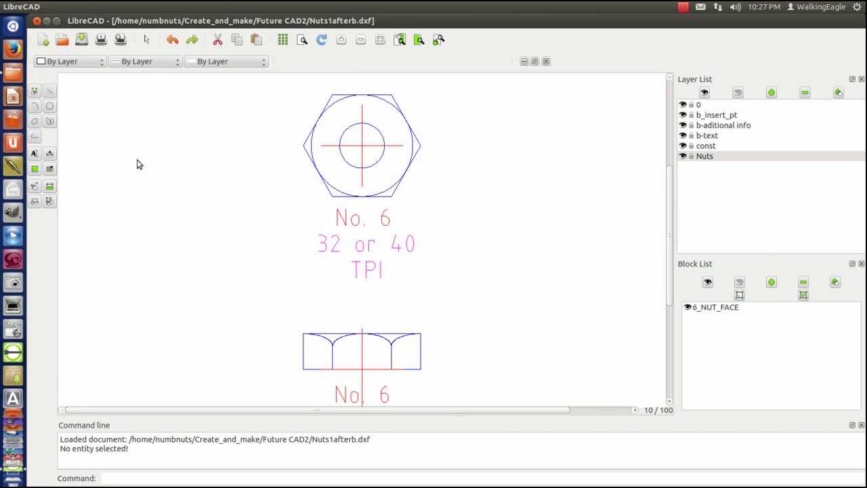
Insert two 6_NUT_FACE copies on the Nuts layer, right of the original, one above the other
{"action": "left_click", "coordinate": [705, 309]}
{"action": "left_click", "coordinate": [803, 295]}
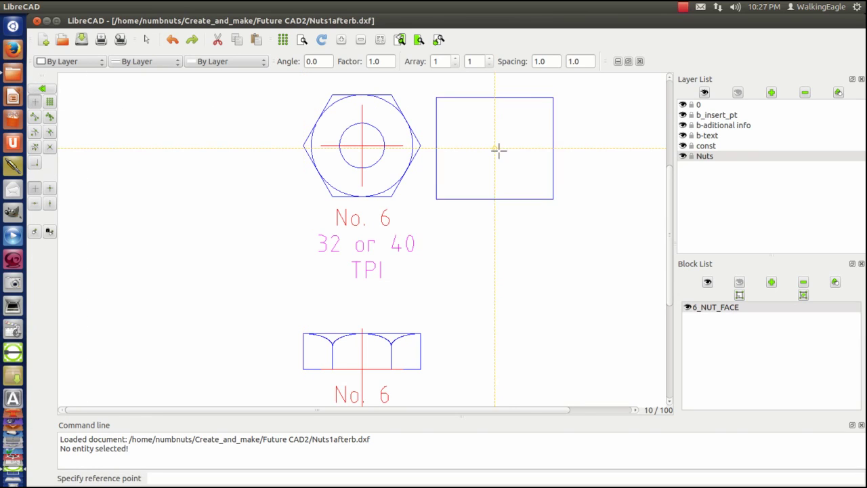
{"action": "left_click", "coordinate": [547, 145]}
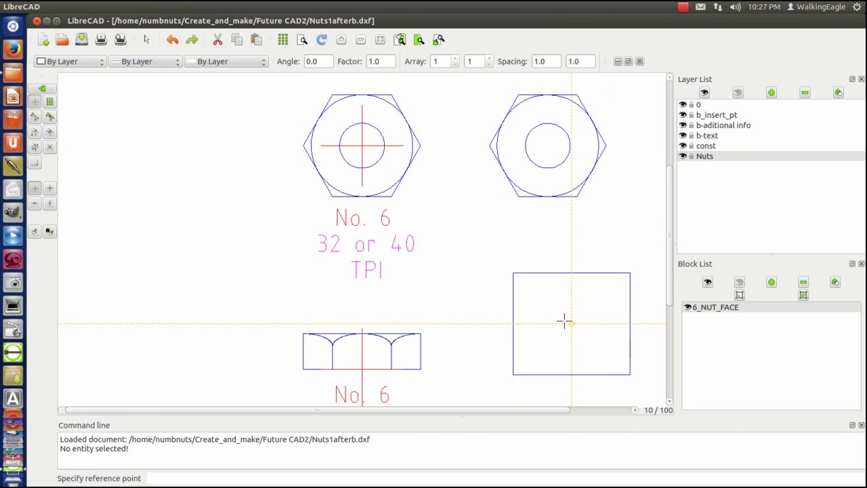
{"action": "left_click", "coordinate": [548, 290]}
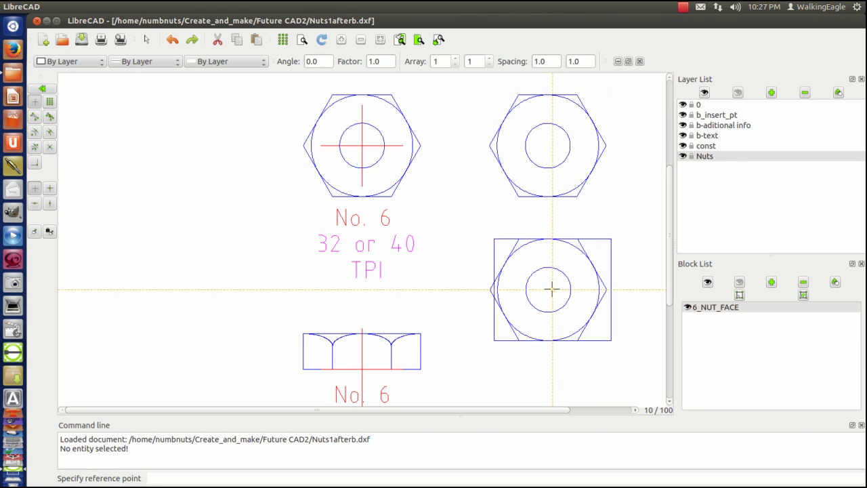
Switch to layer b_insert_pt and place two more copies at the top left and lower left
{"action": "left_click", "coordinate": [717, 117]}
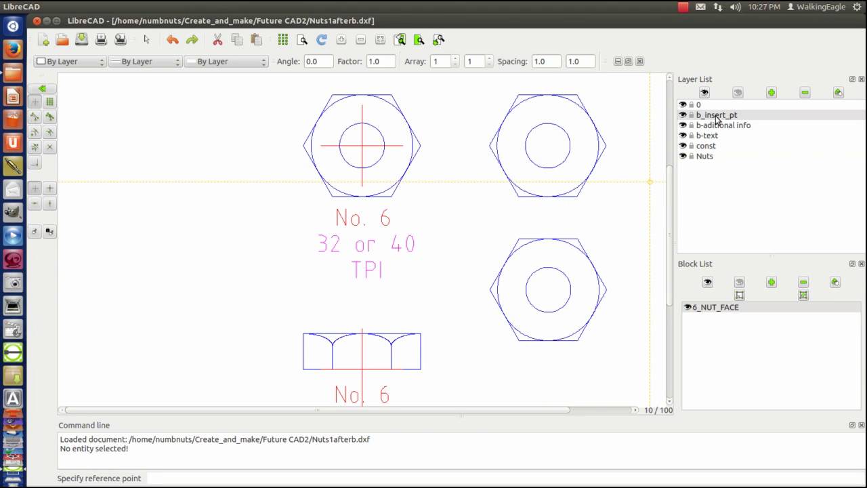
{"action": "left_click", "coordinate": [174, 139]}
{"action": "left_click", "coordinate": [177, 318]}
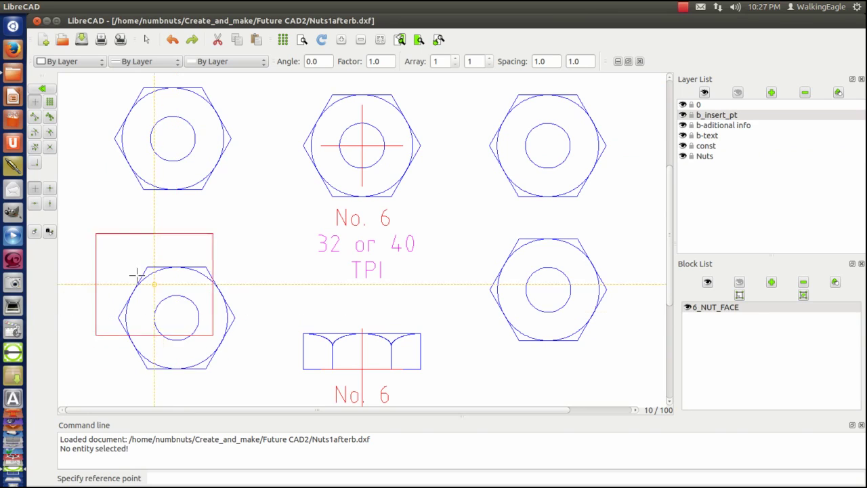
{"action": "right_click", "coordinate": [118, 228]}
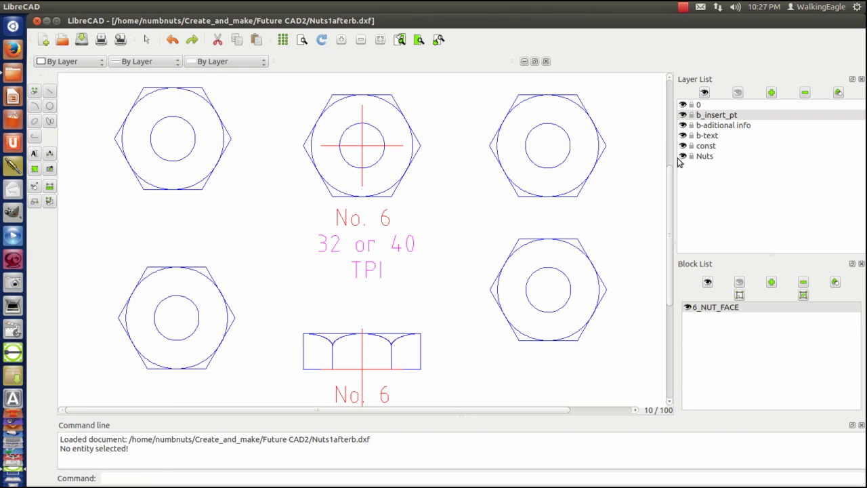
{"action": "left_click", "coordinate": [683, 157]}
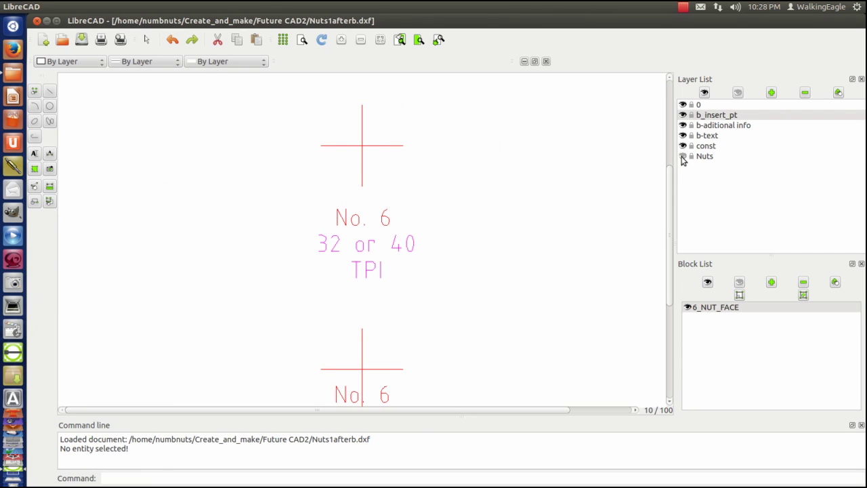
{"action": "left_click", "coordinate": [682, 156]}
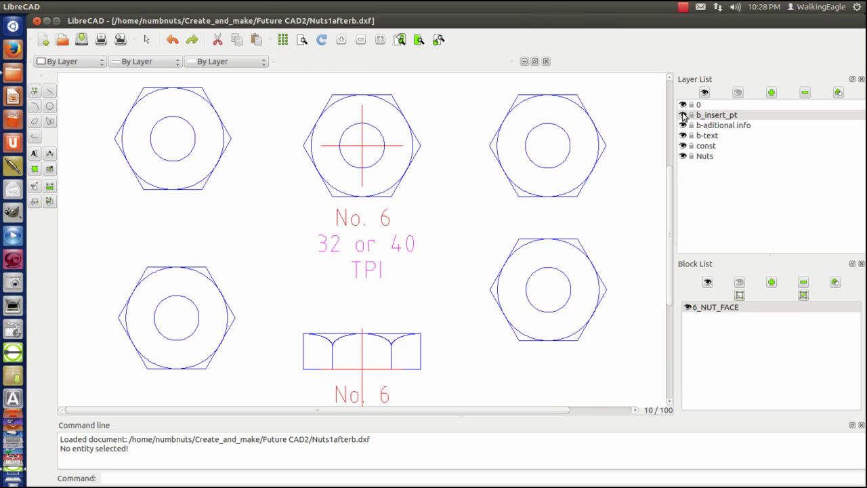
{"action": "left_click", "coordinate": [683, 115]}
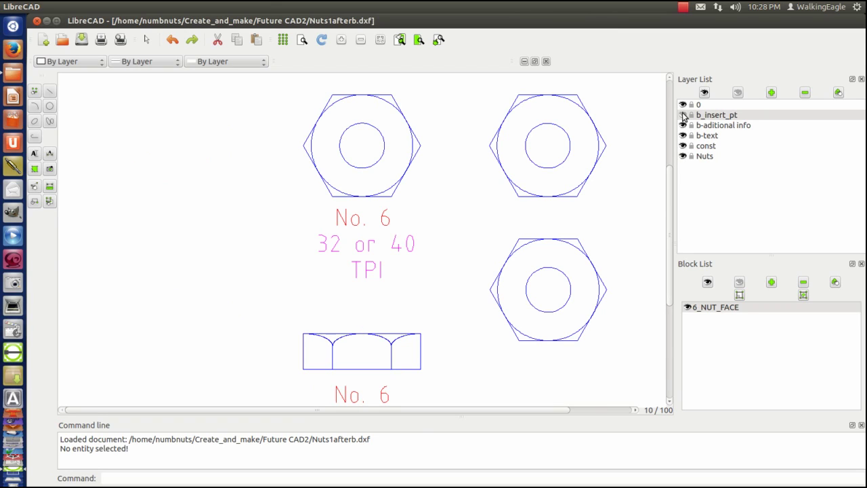
{"action": "left_click", "coordinate": [683, 115]}
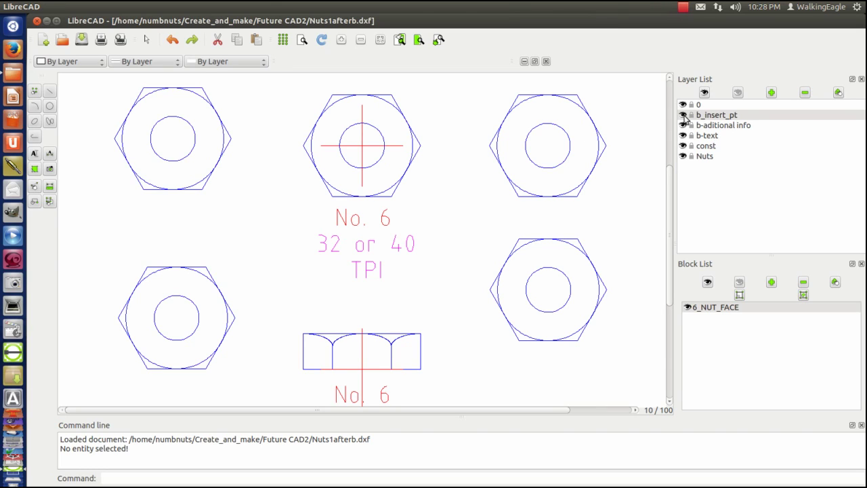
{"action": "left_click", "coordinate": [683, 115]}
{"action": "left_click", "coordinate": [683, 116]}
Delete the top-left and lower-left nut face copies from the drawing
{"action": "left_click", "coordinate": [33, 188]}
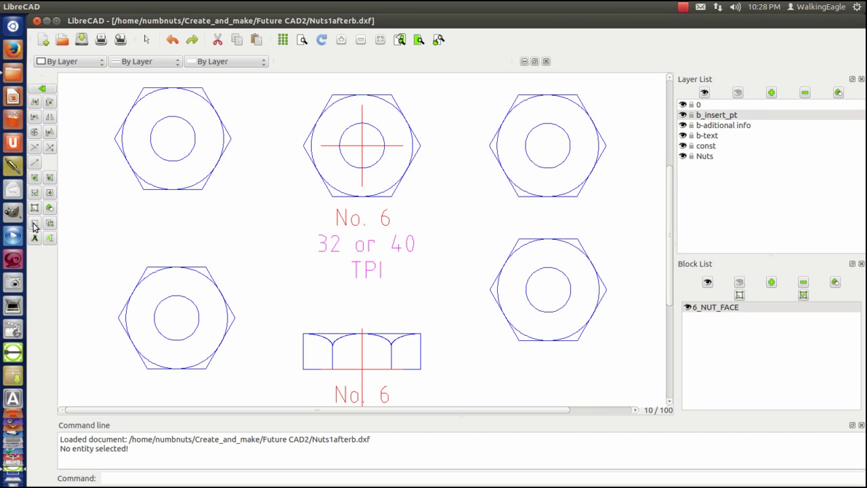
{"action": "left_click", "coordinate": [34, 226]}
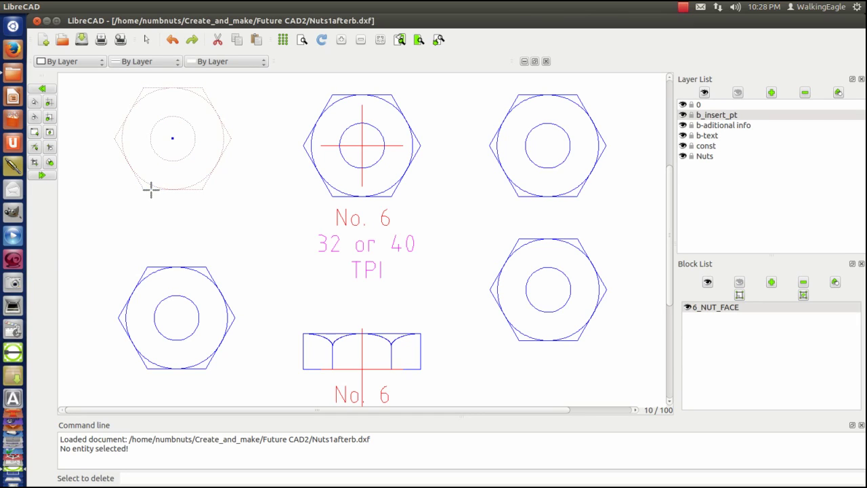
{"action": "left_click", "coordinate": [151, 190]}
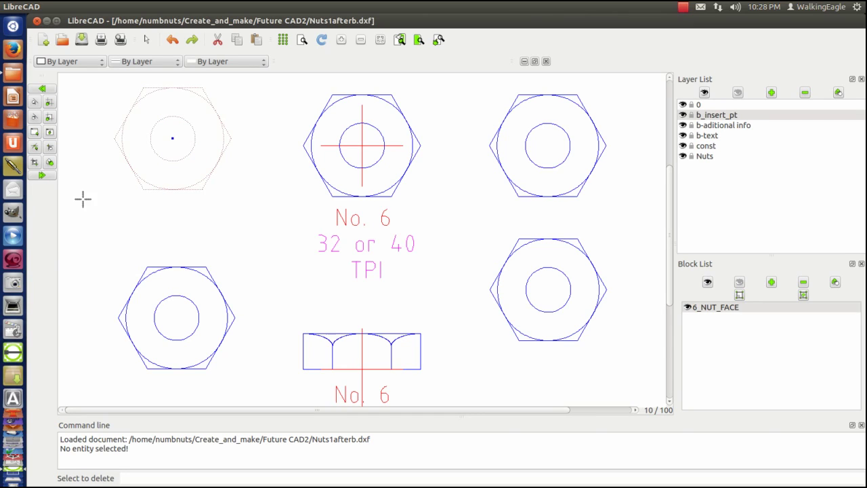
{"action": "left_click", "coordinate": [155, 267]}
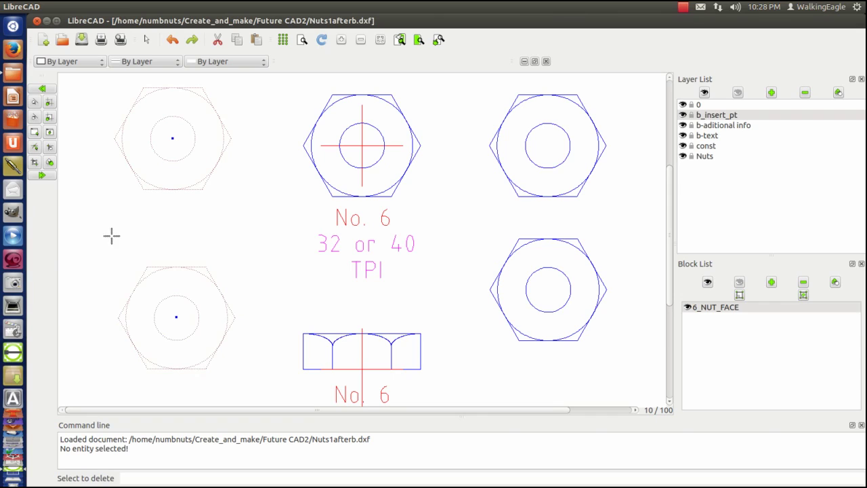
{"action": "left_click", "coordinate": [42, 177]}
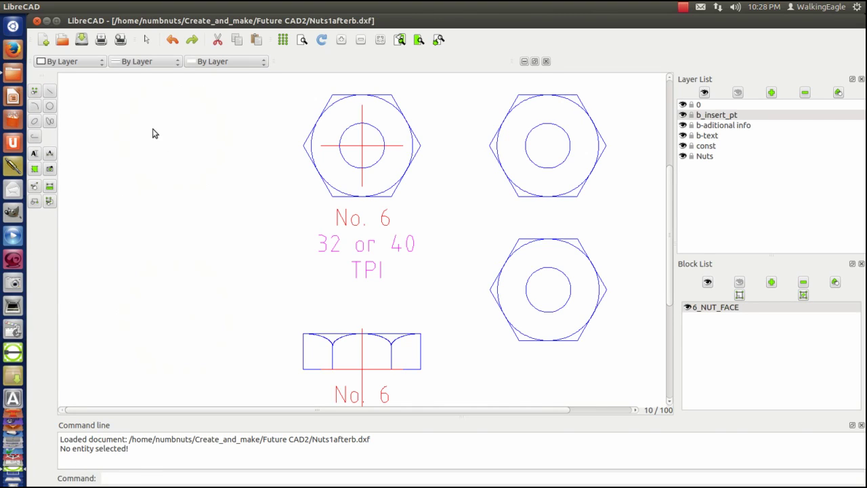
On layer Nuts, start a new block and window-select the nut's side view lines
{"action": "left_click", "coordinate": [706, 156]}
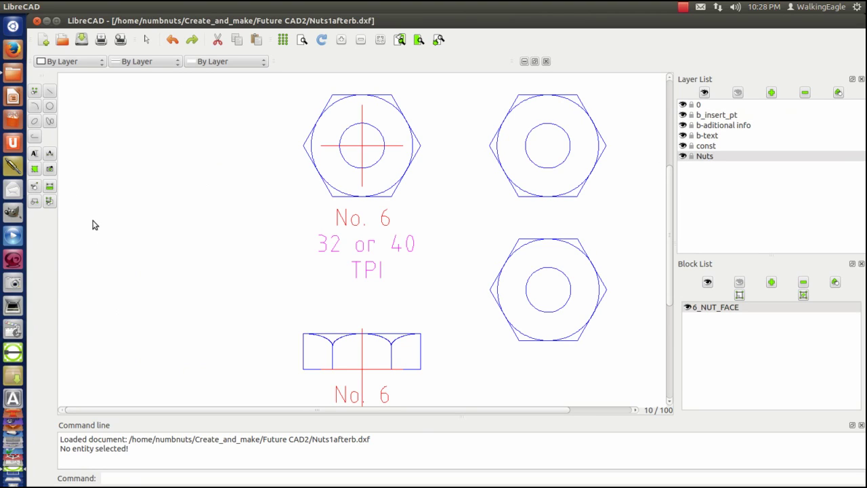
{"action": "left_click", "coordinate": [34, 203]}
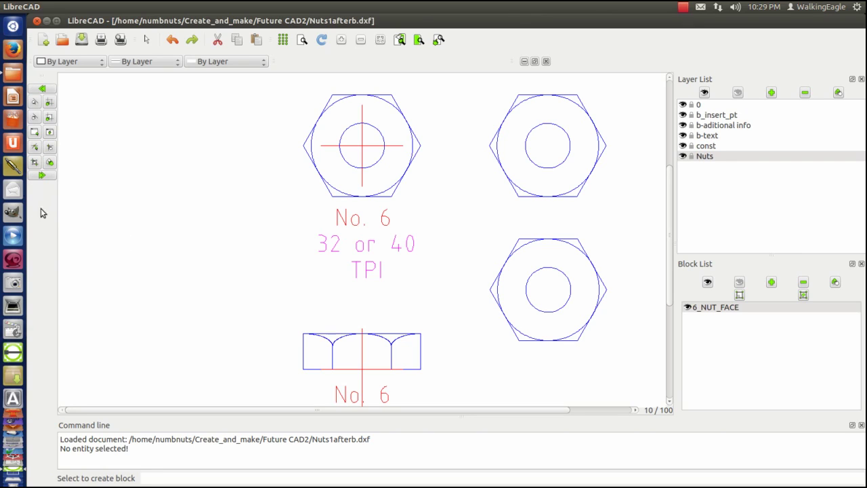
{"action": "left_click", "coordinate": [302, 351]}
{"action": "left_click", "coordinate": [307, 368]}
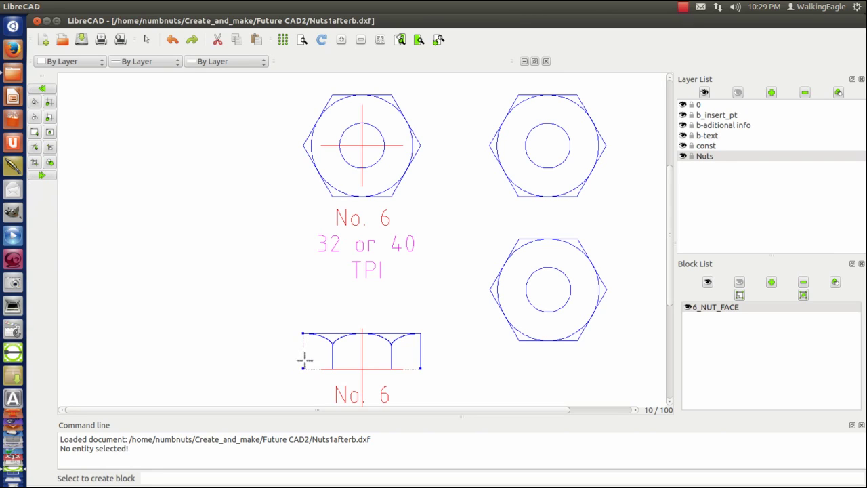
{"action": "left_click", "coordinate": [50, 132]}
{"action": "left_click_drag", "start_coordinate": [275, 310], "coordinate": [380, 353]}
Finish selecting the side view and set the block base point at its bottom-centre intersection
{"action": "left_click", "coordinate": [339, 363]}
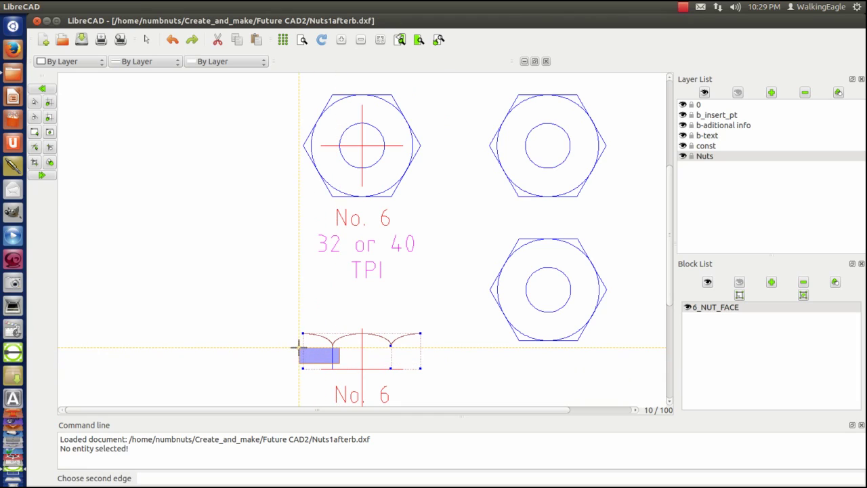
{"action": "left_click", "coordinate": [315, 353]}
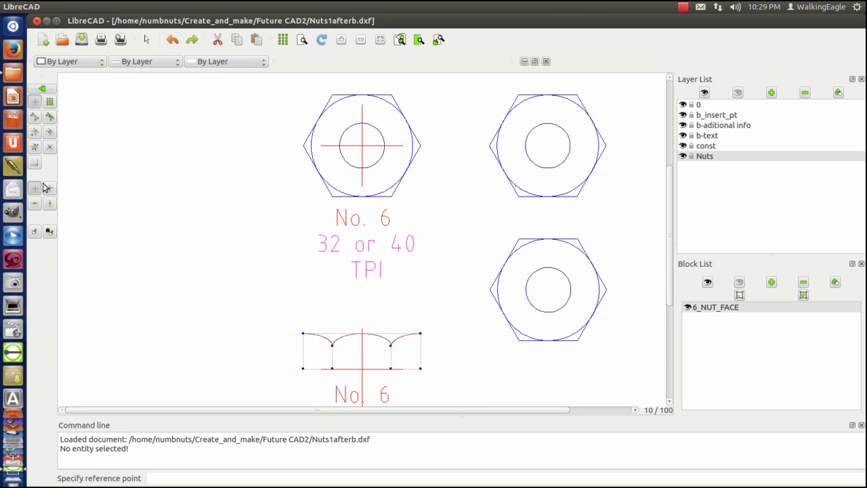
{"action": "left_click", "coordinate": [42, 176]}
{"action": "left_click", "coordinate": [50, 146]}
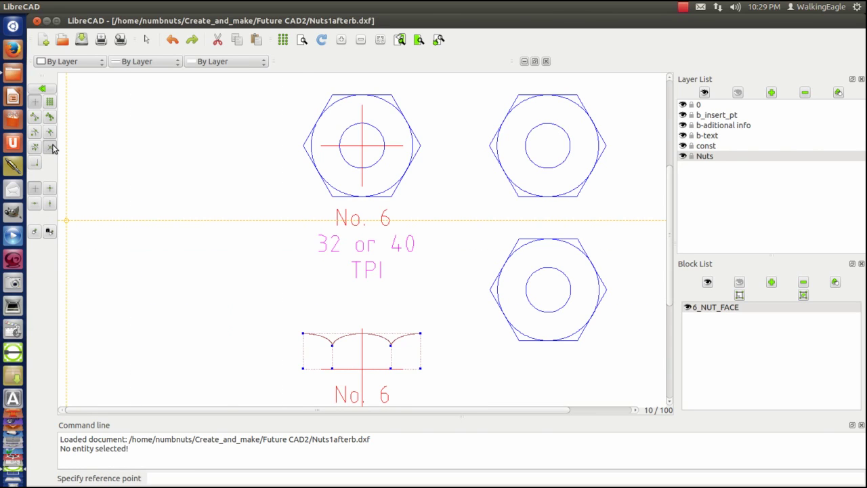
{"action": "left_click", "coordinate": [359, 370]}
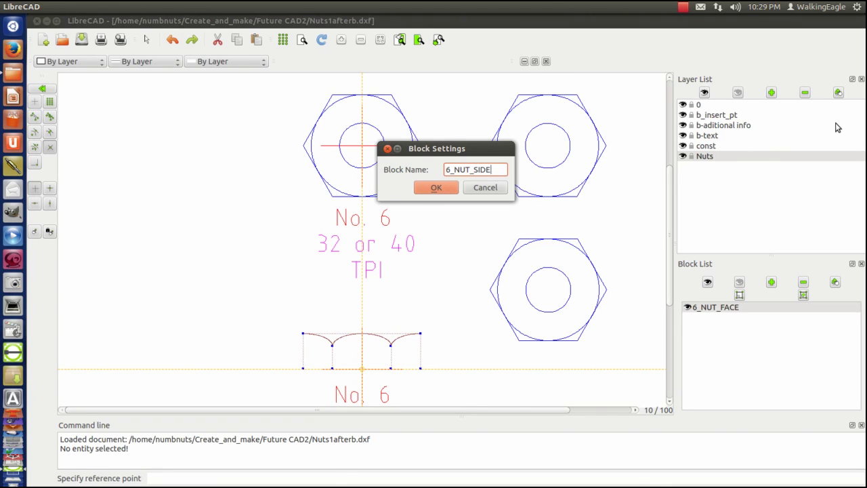
Confirm the block name 6_NUT_SIDE and begin inserting it
{"action": "left_click", "coordinate": [436, 188]}
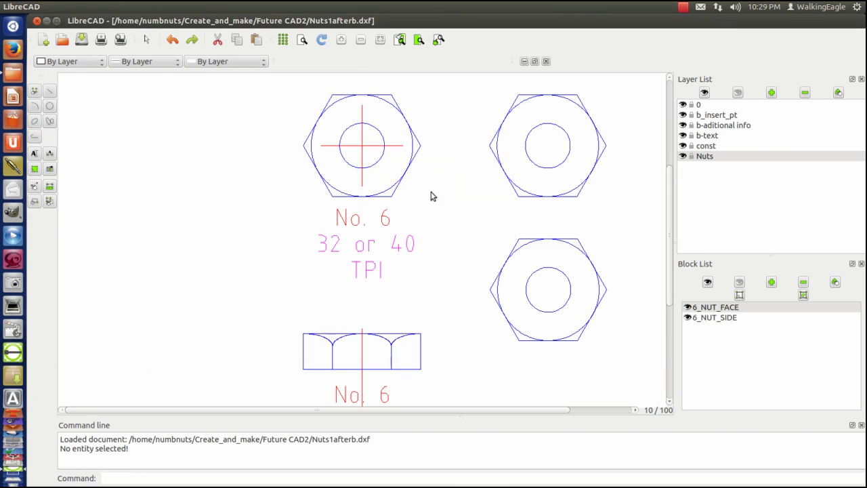
{"action": "left_click", "coordinate": [714, 317]}
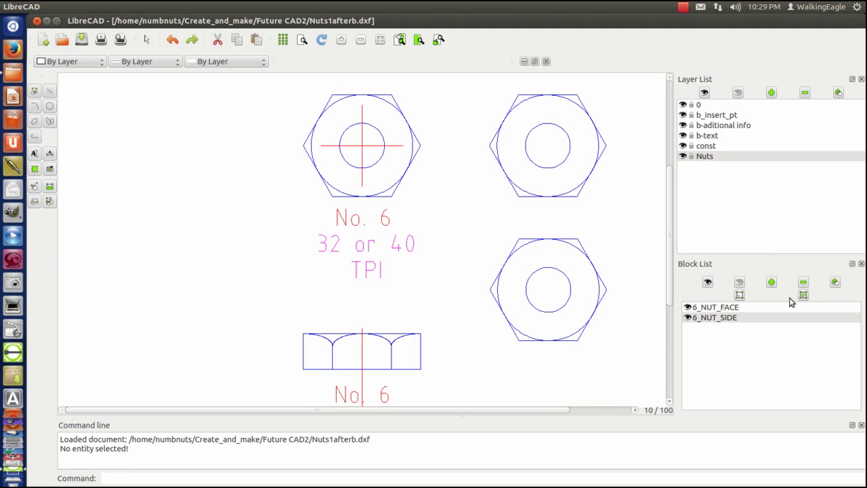
{"action": "left_click", "coordinate": [803, 299]}
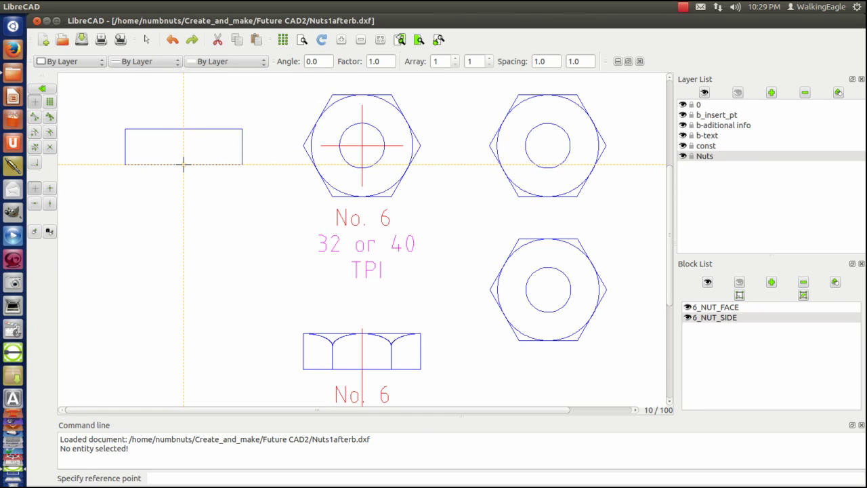
Place three 6_NUT_SIDE copies in a column at the left of the drawing
{"action": "left_click", "coordinate": [184, 164]}
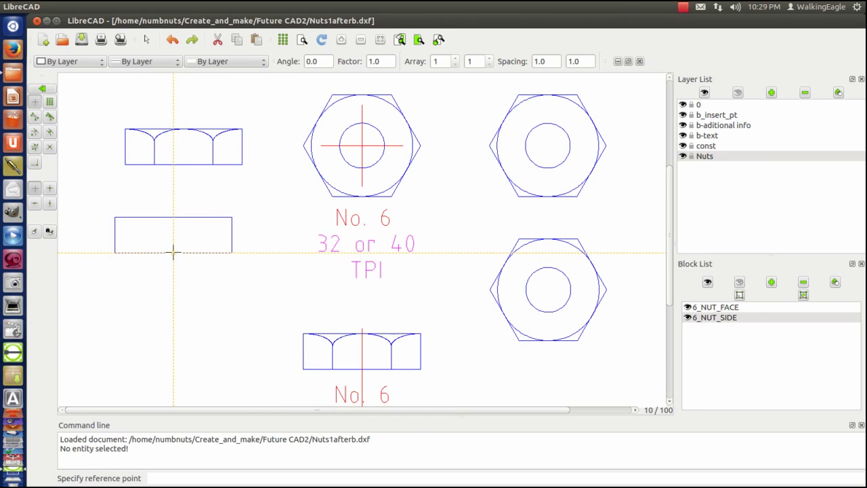
{"action": "left_click", "coordinate": [184, 250]}
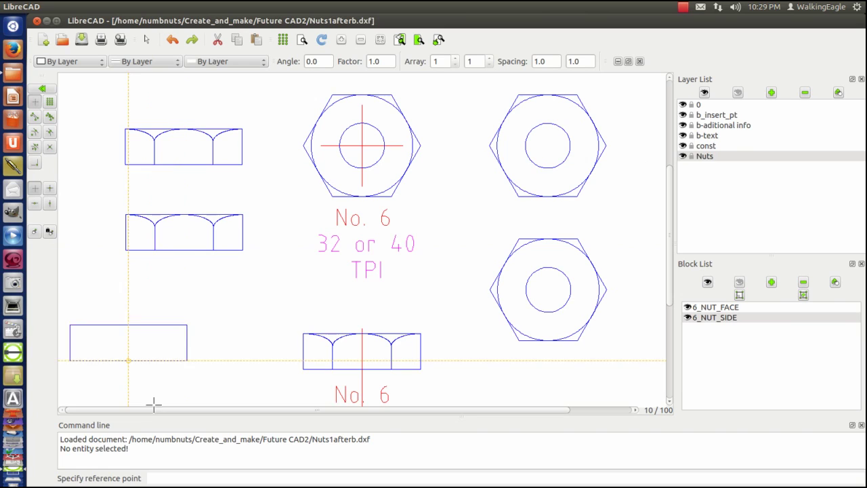
{"action": "left_click", "coordinate": [185, 329]}
{"action": "key", "text": "Escape"}
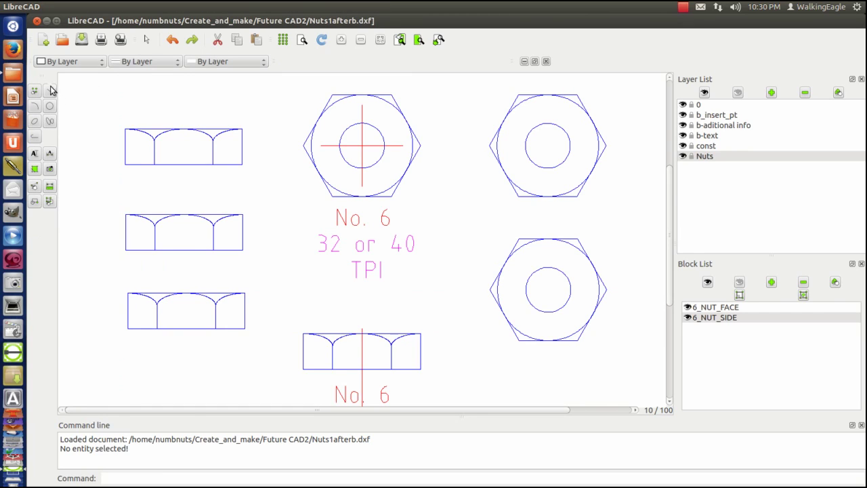
On layer 0, draw a diagonal in the top side copy's left section, divider bottom to top-left corner
{"action": "left_click", "coordinate": [701, 107]}
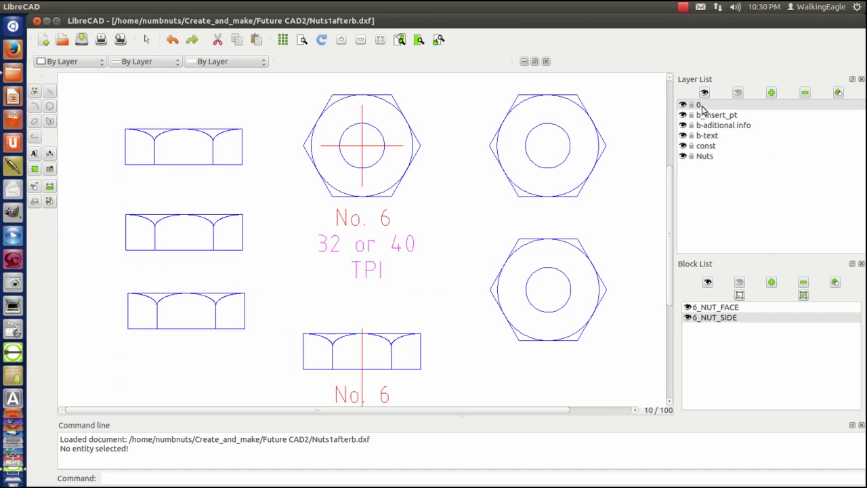
{"action": "left_click", "coordinate": [51, 95]}
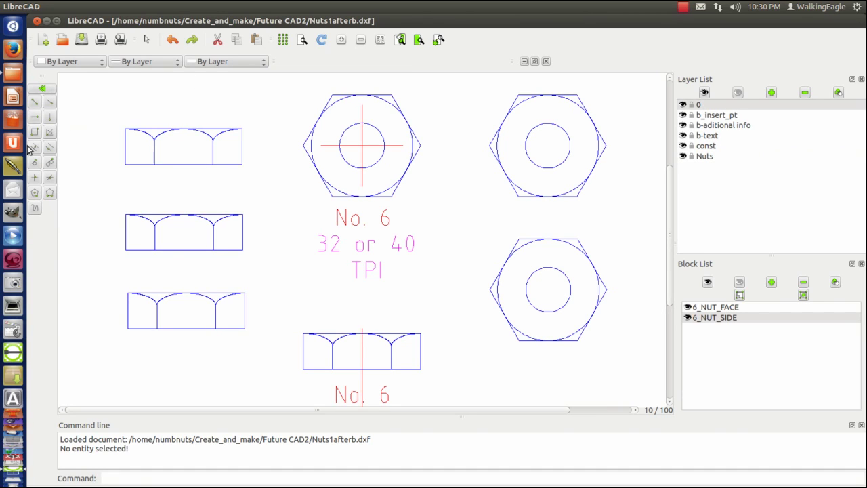
{"action": "left_click", "coordinate": [34, 102]}
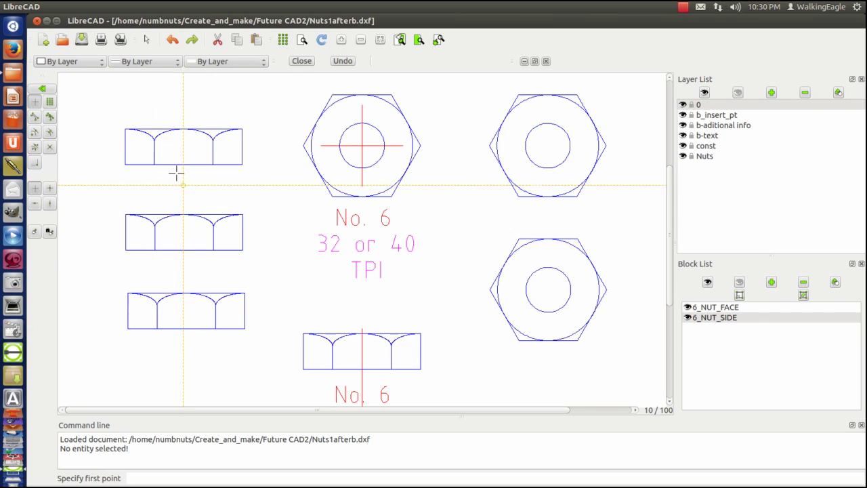
{"action": "left_click", "coordinate": [34, 116]}
{"action": "left_click", "coordinate": [156, 166]}
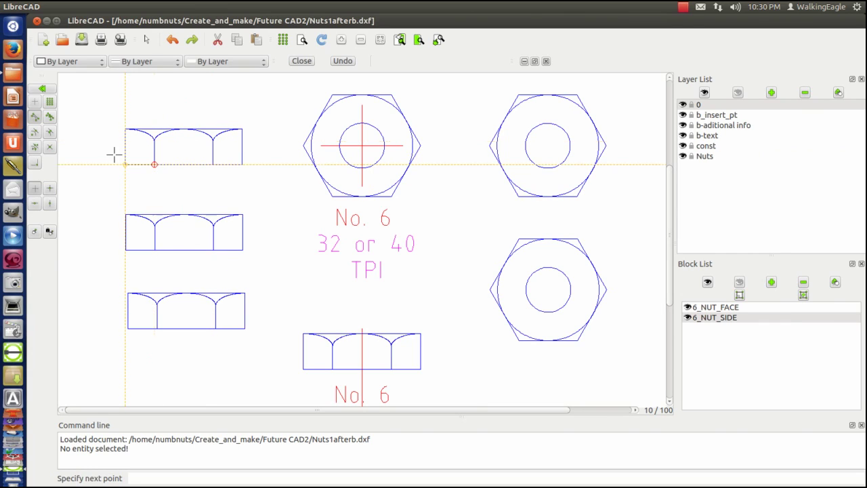
{"action": "left_click", "coordinate": [124, 129]}
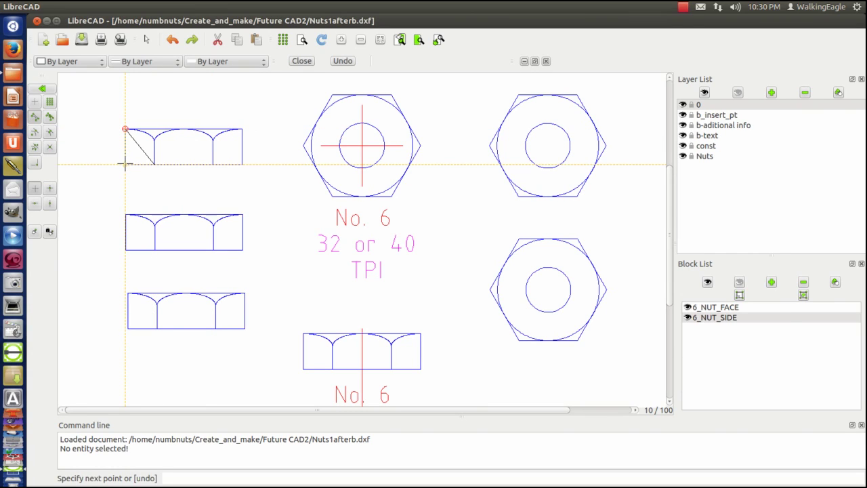
{"action": "right_click", "coordinate": [94, 162]}
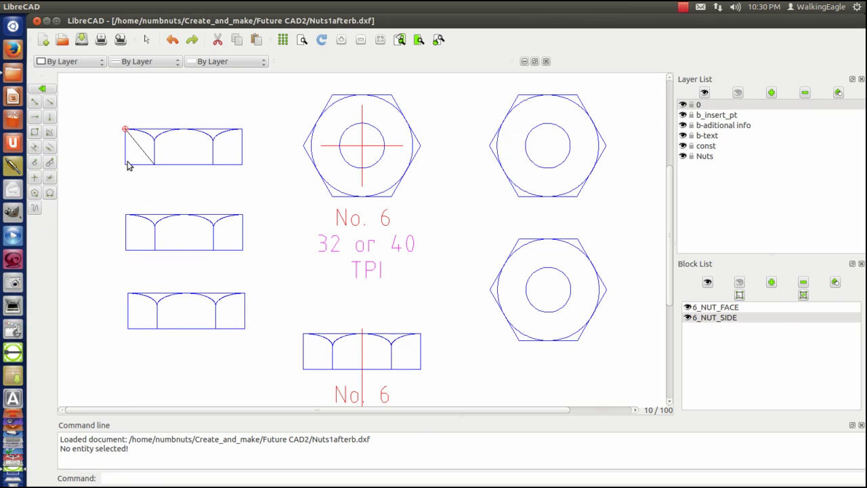
Draw the crossing diagonal from the bottom-left corner to the left divider's top
{"action": "left_click", "coordinate": [34, 103]}
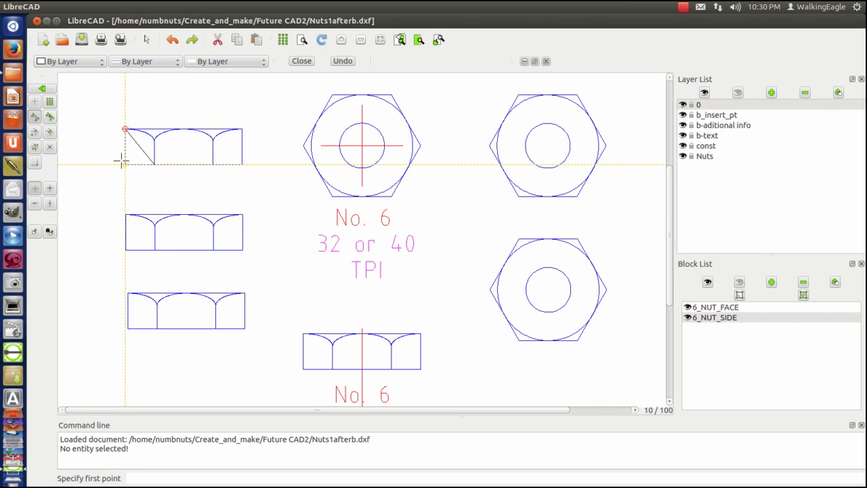
{"action": "left_click", "coordinate": [125, 164]}
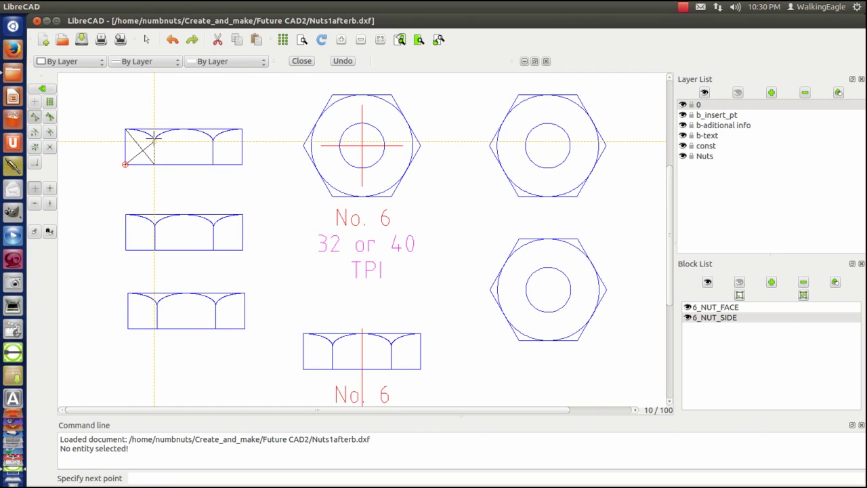
{"action": "left_click", "coordinate": [154, 139]}
{"action": "right_click", "coordinate": [155, 139]}
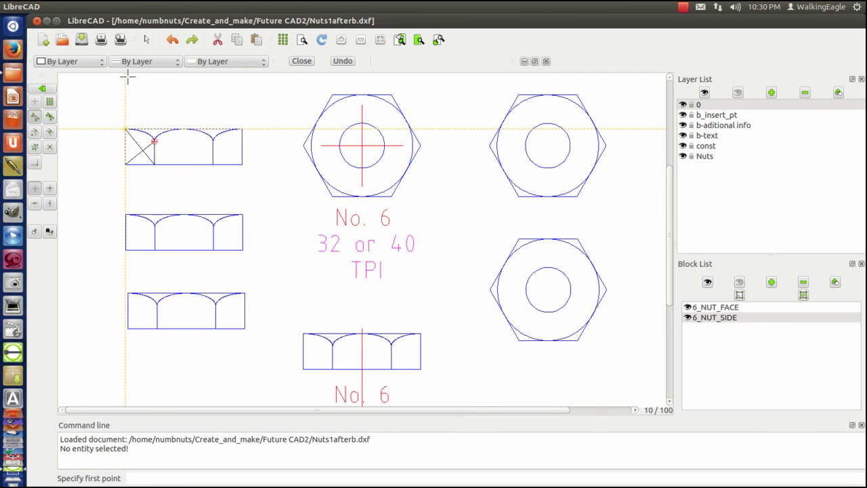
{"action": "right_click", "coordinate": [195, 94]}
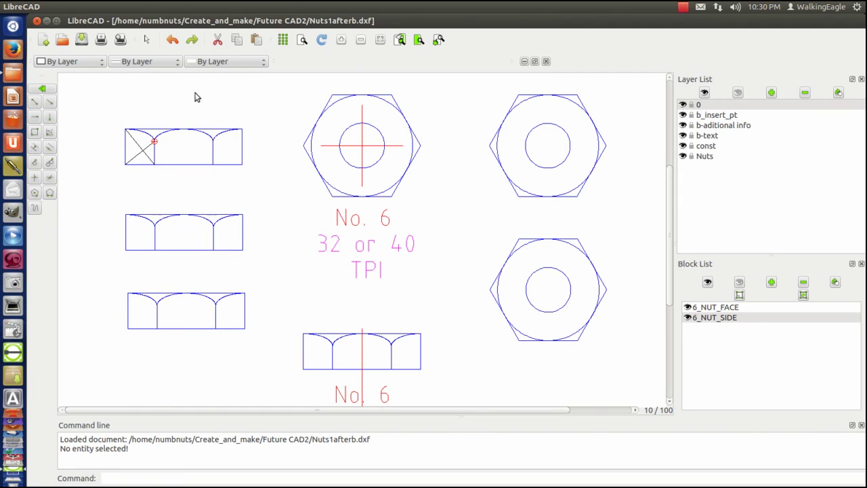
In the 6_NUT_SIDE block editor, draw a diagonal from the left divider's bottom to the right arc cusp
{"action": "left_click", "coordinate": [740, 296]}
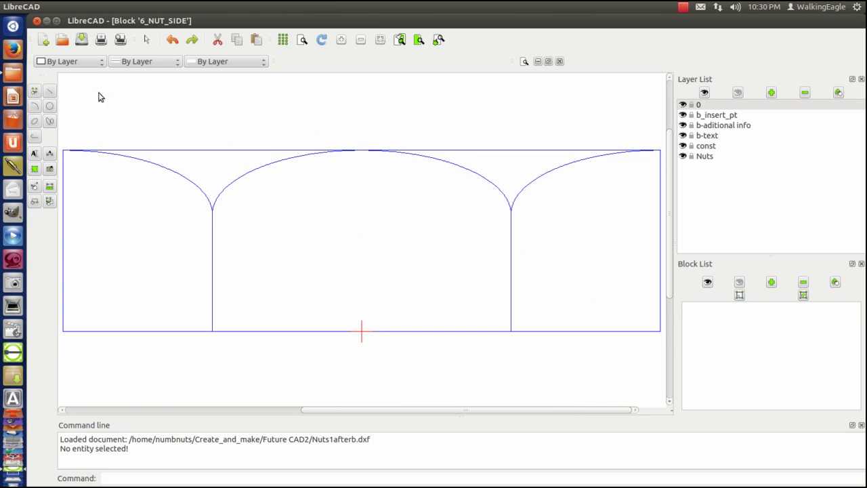
{"action": "left_click", "coordinate": [50, 93]}
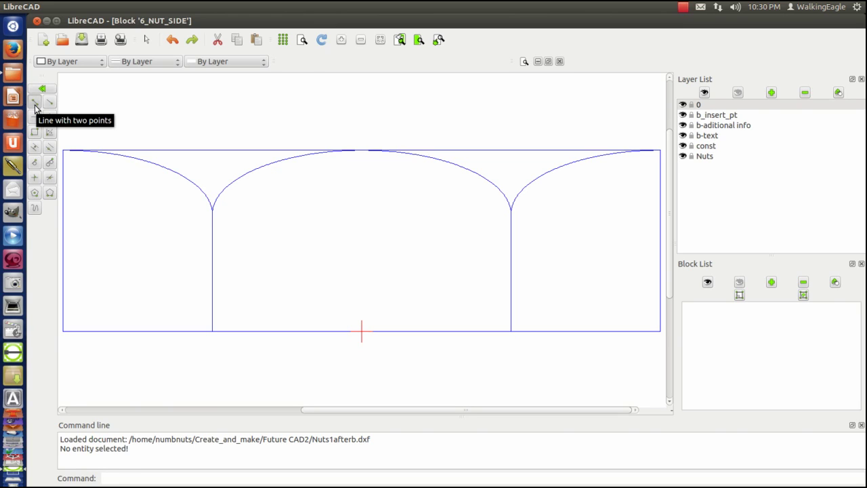
{"action": "left_click", "coordinate": [35, 106]}
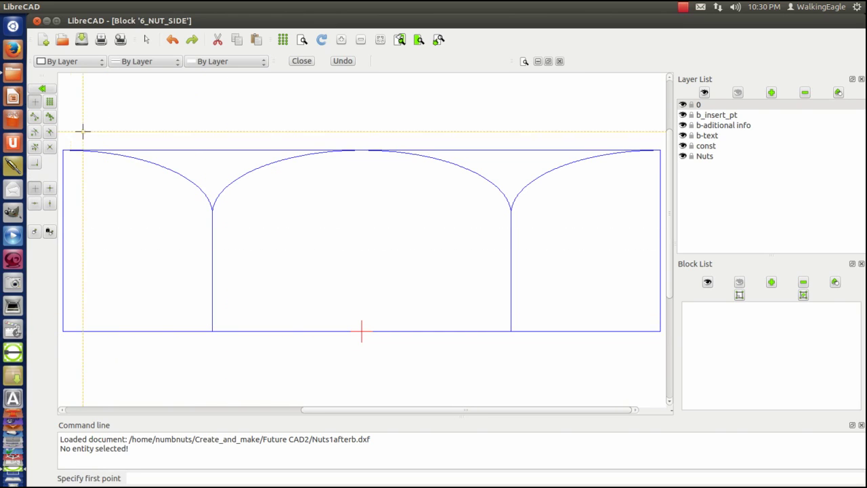
{"action": "left_click", "coordinate": [212, 331]}
{"action": "left_click", "coordinate": [511, 213]}
{"action": "key", "text": "Escape"}
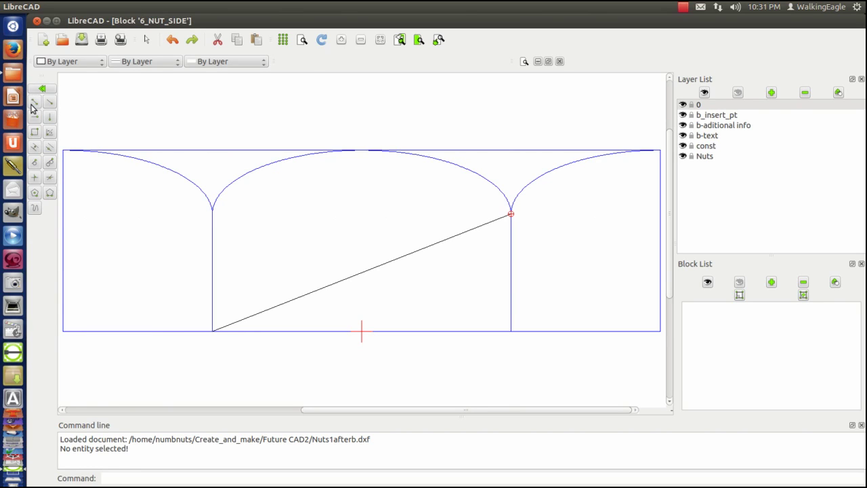
Draw the second middle diagonal from left arc cusp to right divider's bottom, then close the block editor
{"action": "left_click", "coordinate": [34, 104]}
{"action": "left_click", "coordinate": [212, 213]}
{"action": "left_click", "coordinate": [503, 329]}
{"action": "right_click", "coordinate": [473, 294]}
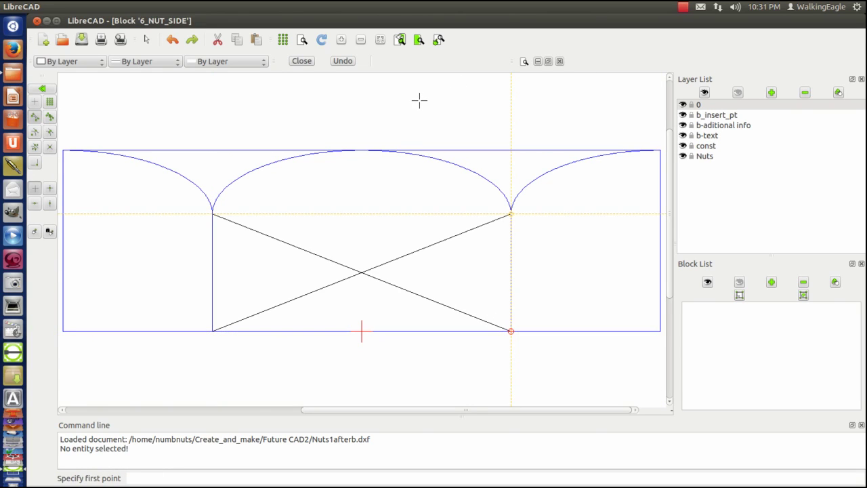
{"action": "left_click", "coordinate": [461, 86]}
{"action": "left_click", "coordinate": [303, 62]}
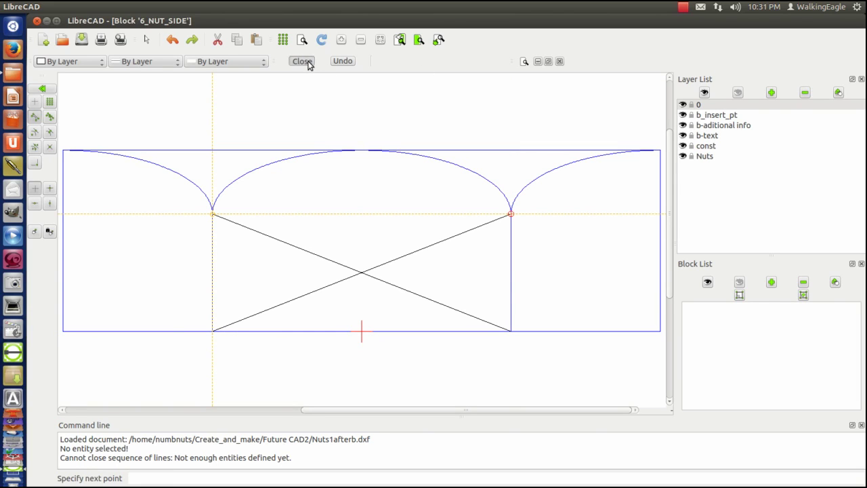
{"action": "left_click", "coordinate": [302, 62]}
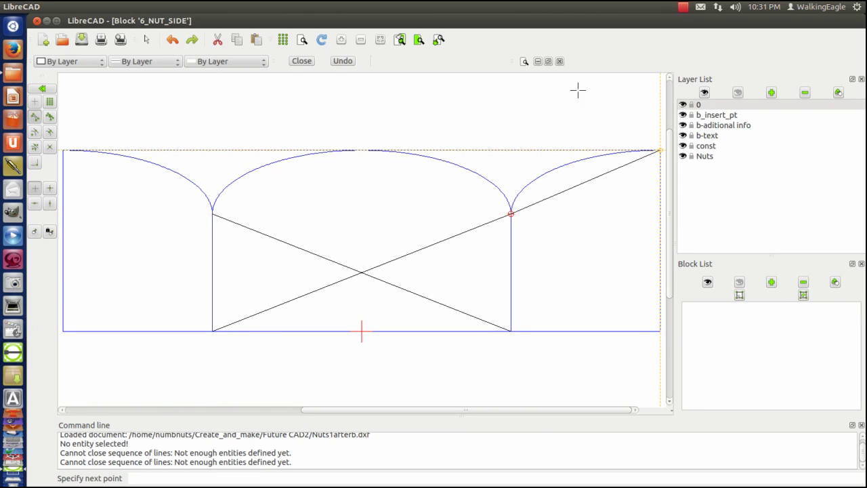
{"action": "left_click", "coordinate": [559, 61]}
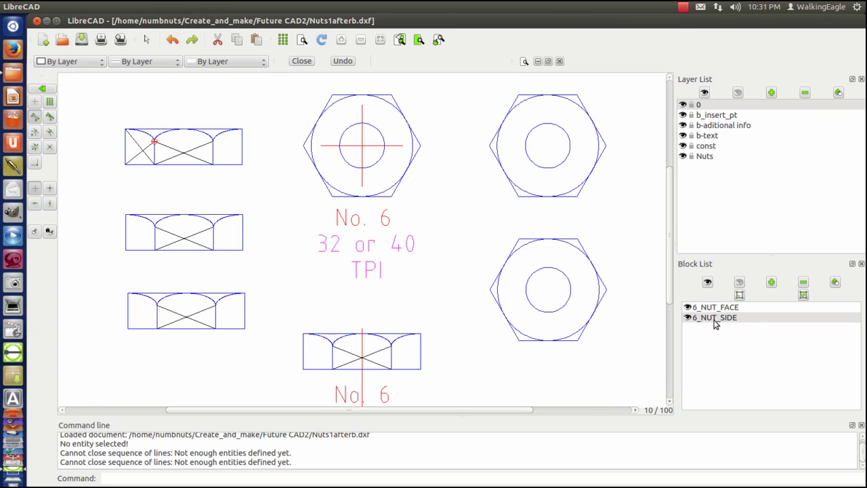
Delete both middle-section diagonals inside the 6_NUT_SIDE block and close the block editor
{"action": "left_click", "coordinate": [740, 295]}
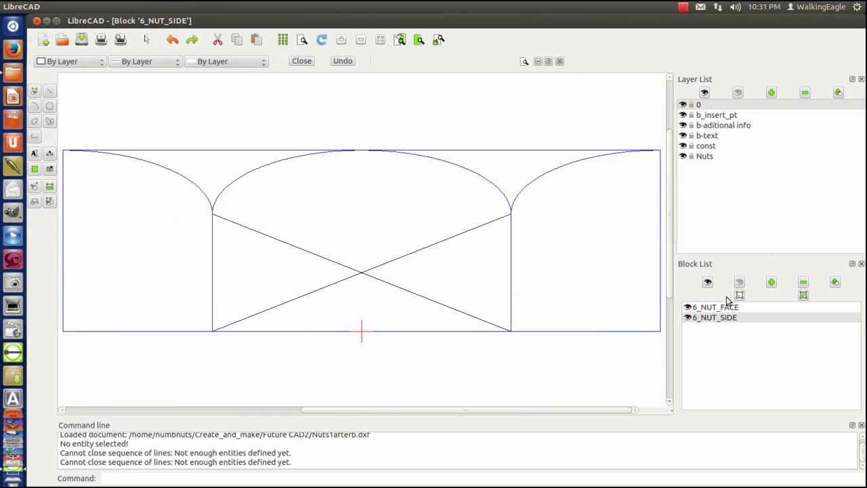
{"action": "left_click", "coordinate": [34, 188]}
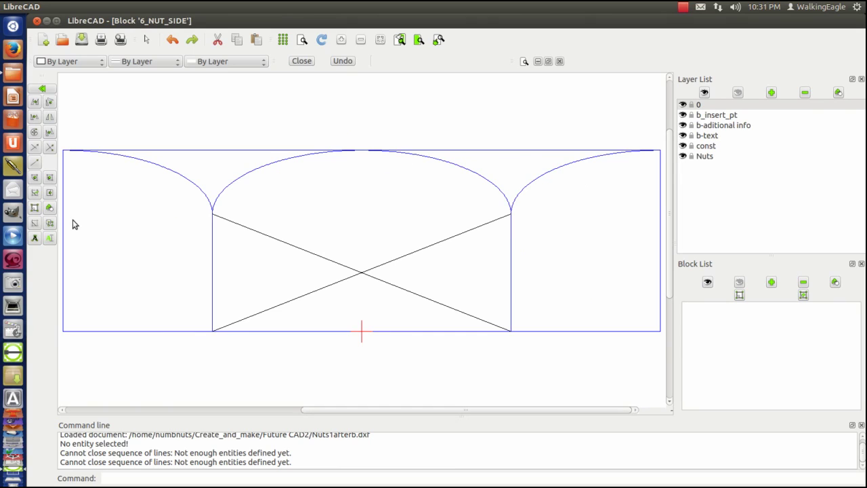
{"action": "left_click", "coordinate": [35, 225]}
{"action": "left_click", "coordinate": [281, 241]}
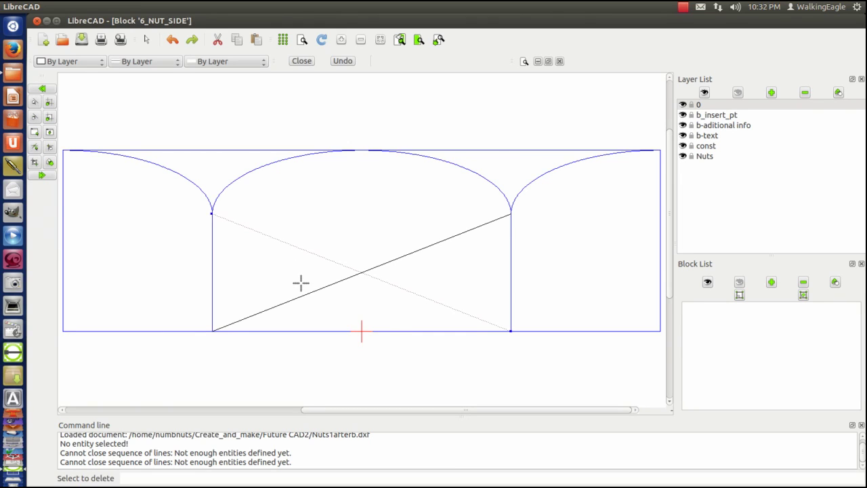
{"action": "left_click", "coordinate": [300, 296]}
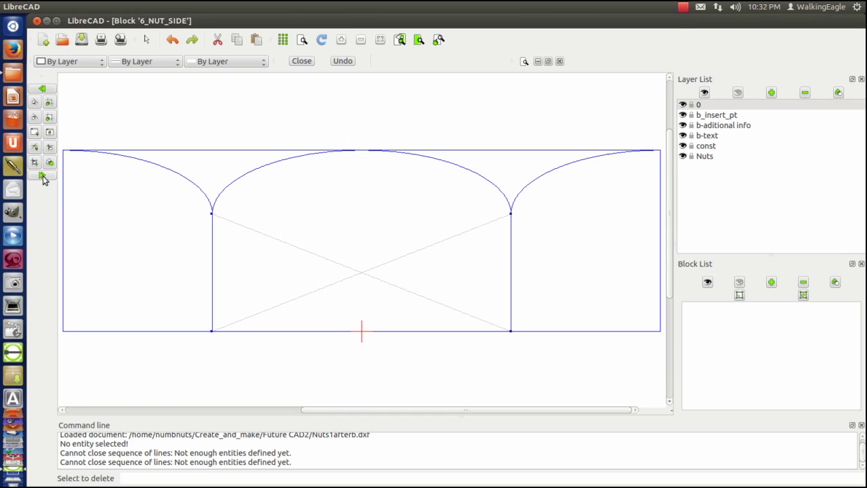
{"action": "left_click", "coordinate": [42, 176]}
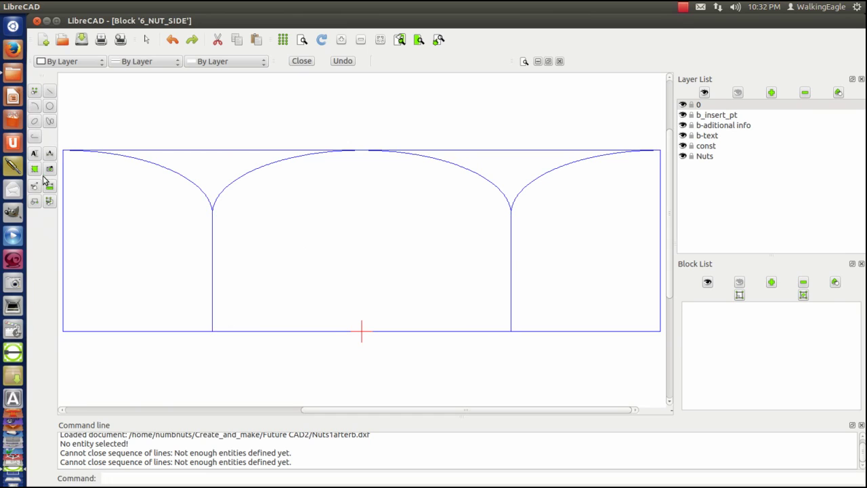
{"action": "left_click", "coordinate": [561, 61]}
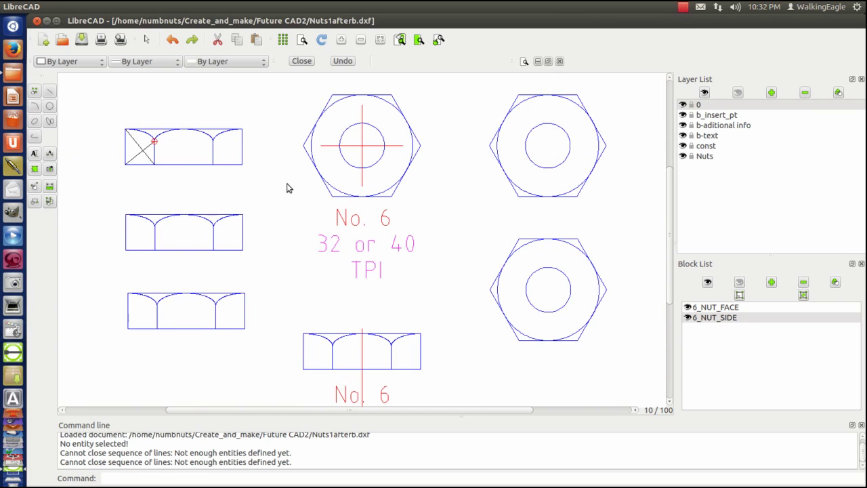
{"action": "left_click", "coordinate": [302, 292]}
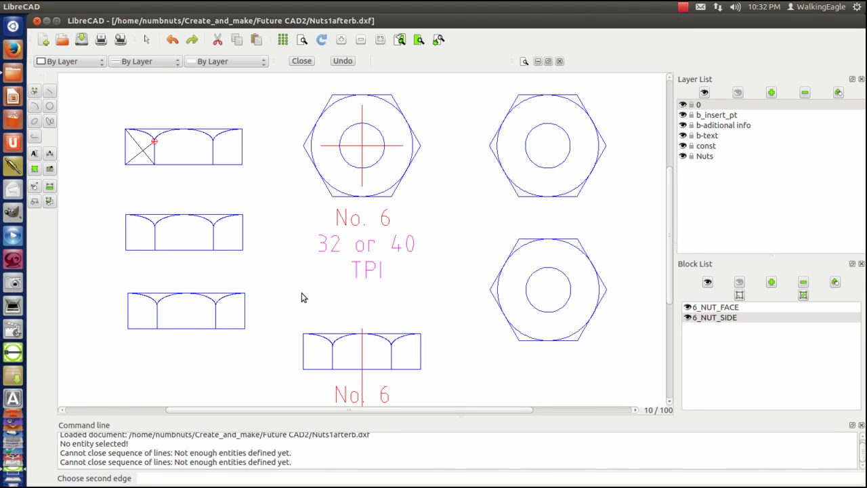
{"action": "left_click_drag", "start_coordinate": [296, 292], "coordinate": [289, 267]}
{"action": "right_click", "coordinate": [288, 277]}
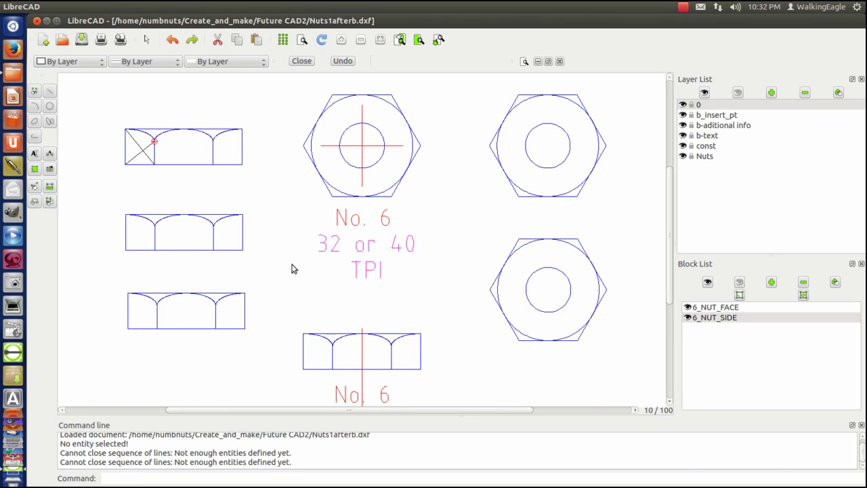